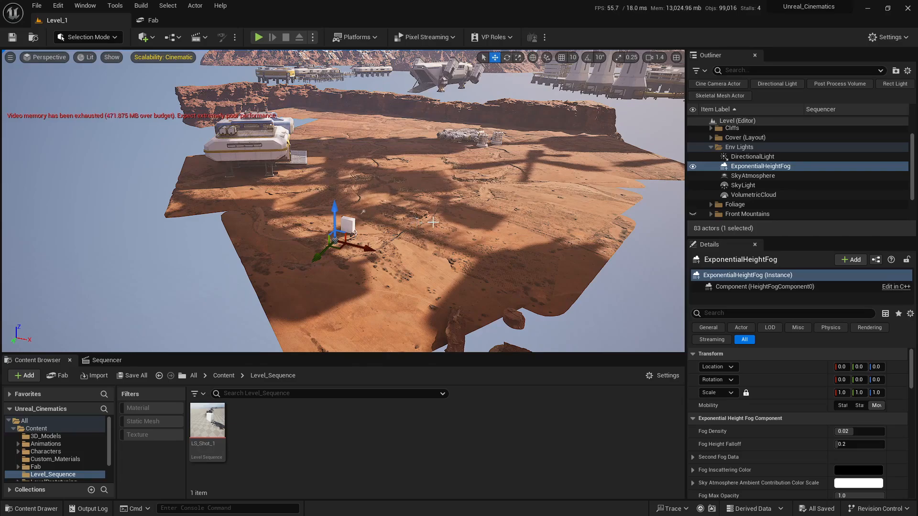
- Select each environment light actor in turn to inspect its settings
{"action": "left_click", "coordinate": [757, 158]}
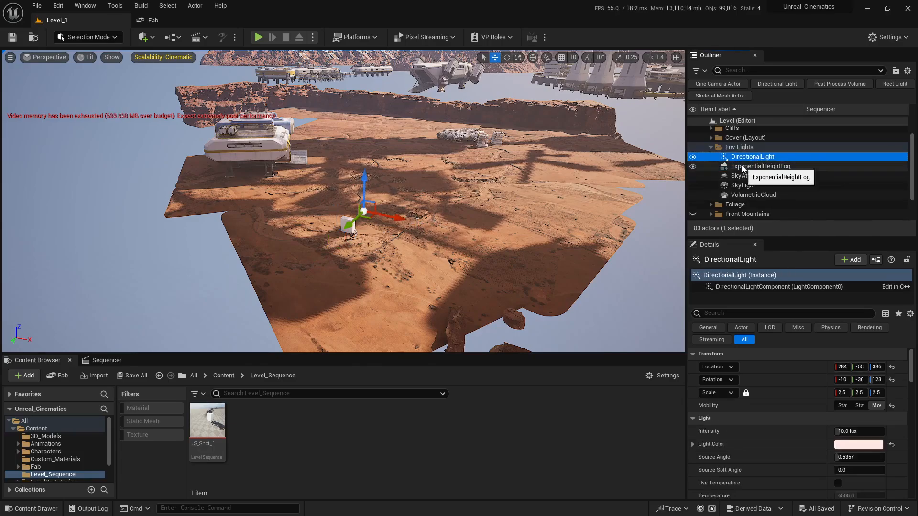
{"action": "left_click", "coordinate": [758, 167]}
{"action": "left_click", "coordinate": [761, 179]}
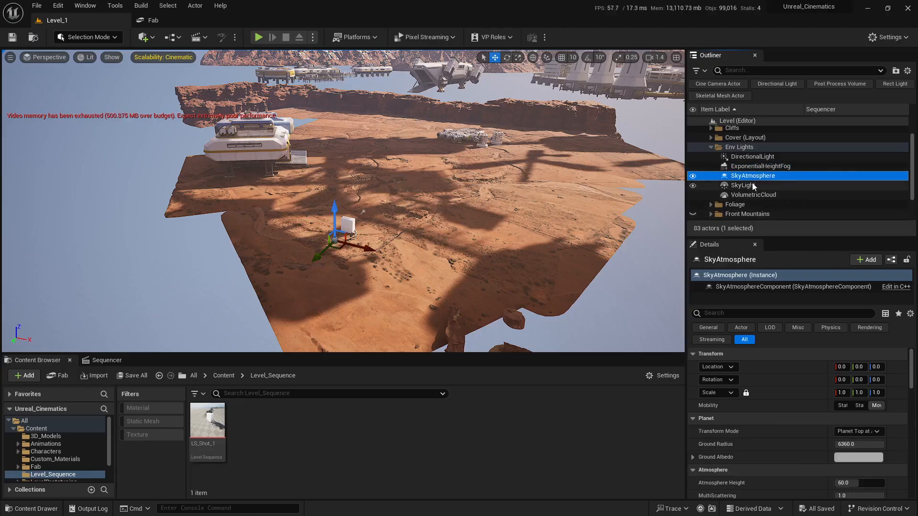
{"action": "left_click", "coordinate": [752, 185]}
{"action": "left_click", "coordinate": [754, 195]}
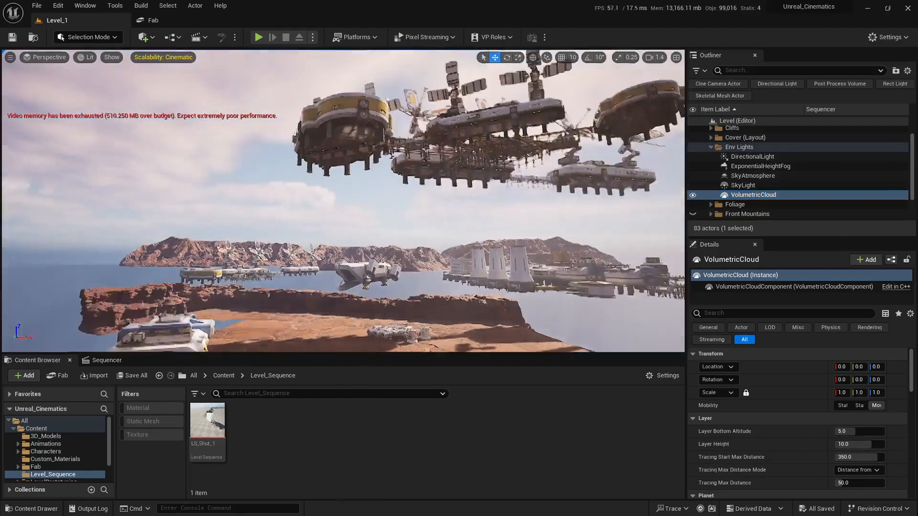
- Orbit around the level to examine the current sky and lighting
{"action": "right_click_drag", "start_coordinate": [427, 242], "coordinate": [400, 271]}
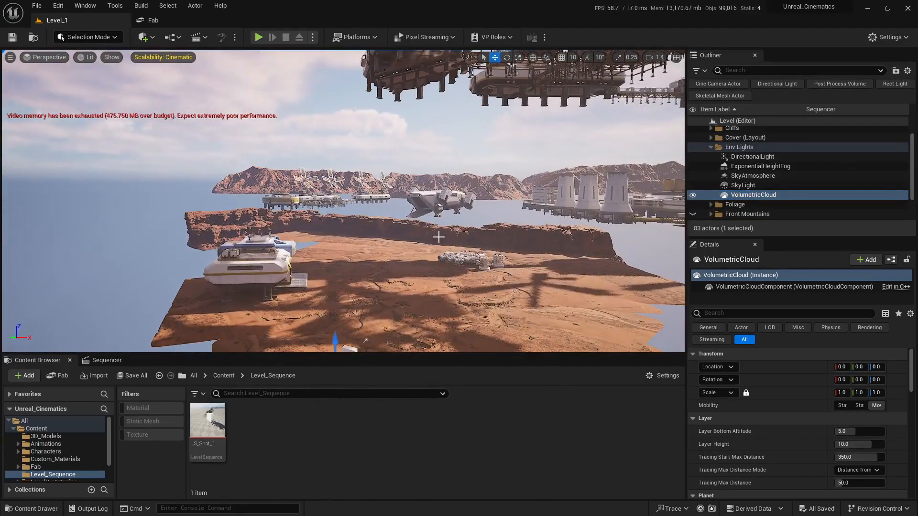
{"action": "right_click_drag", "start_coordinate": [450, 225], "coordinate": [447, 244]}
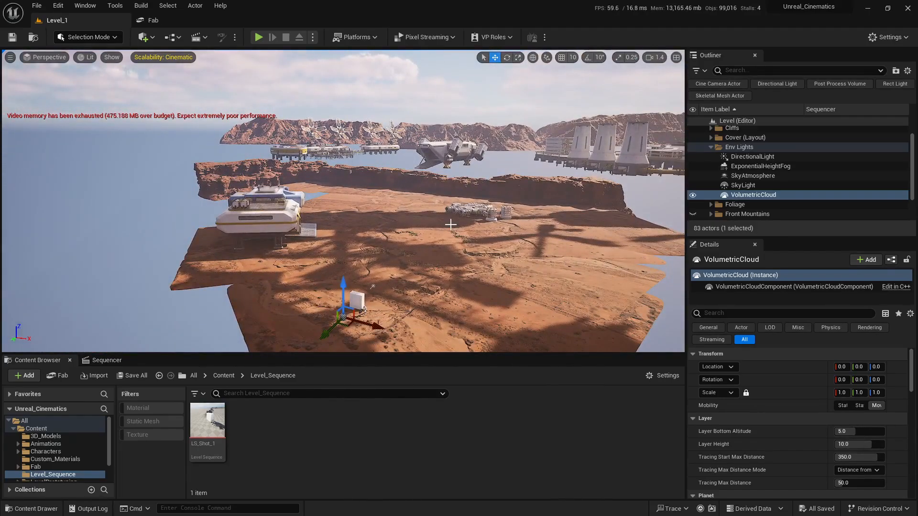
{"action": "right_click_drag", "start_coordinate": [436, 226], "coordinate": [434, 225]}
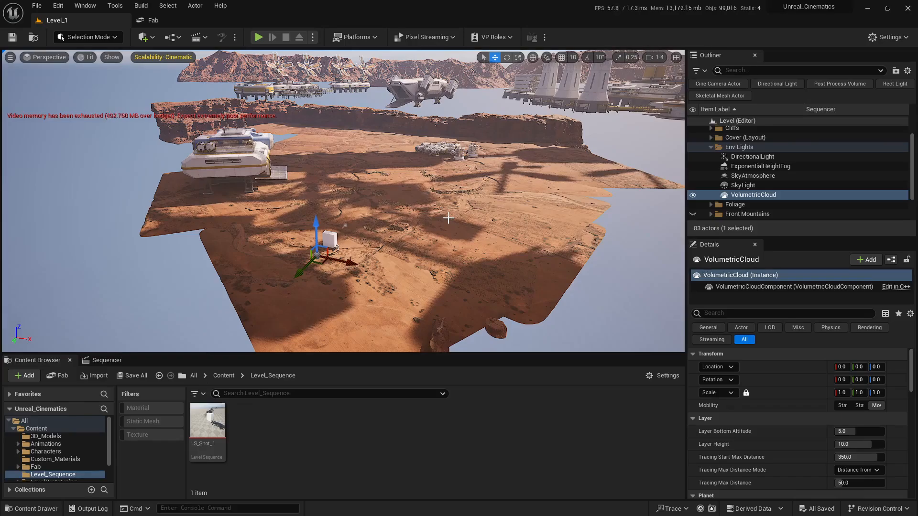
{"action": "right_click_drag", "start_coordinate": [145, 169], "coordinate": [133, 118]}
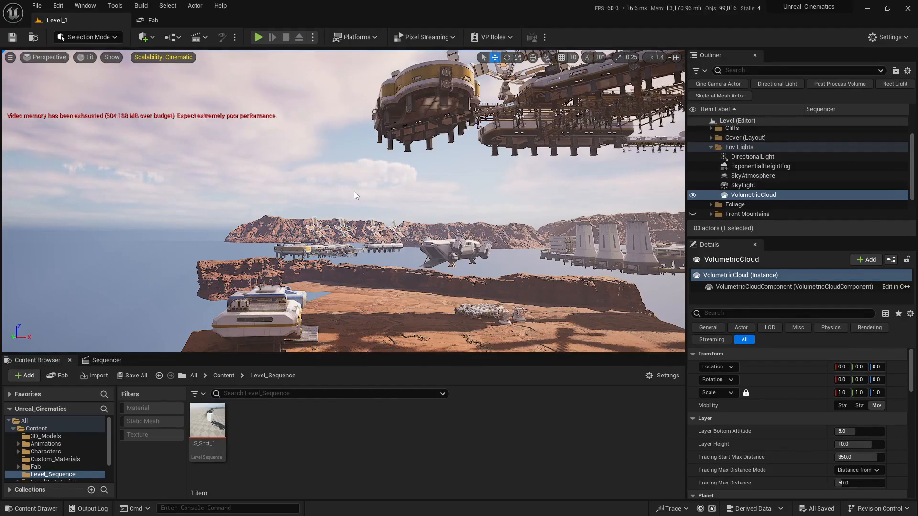
{"action": "right_click_drag", "start_coordinate": [370, 192], "coordinate": [382, 241]}
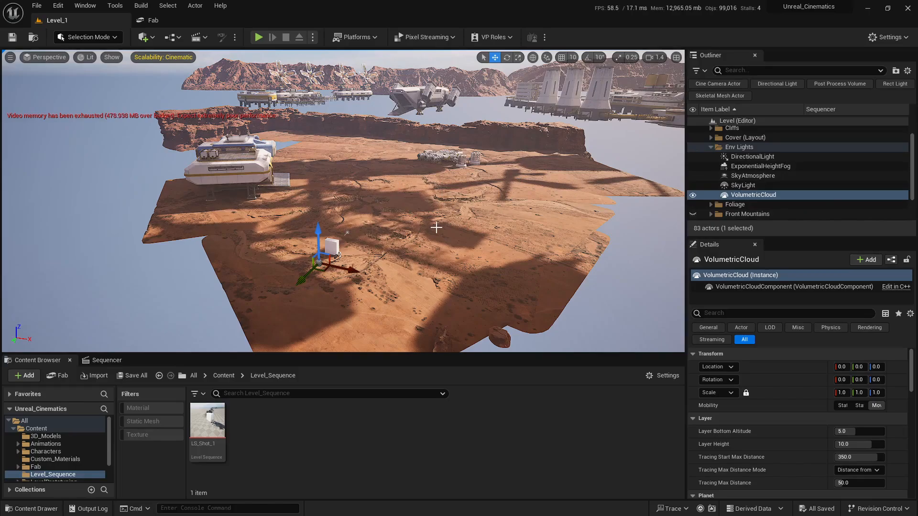
{"action": "right_click_drag", "start_coordinate": [436, 228], "coordinate": [410, 165]}
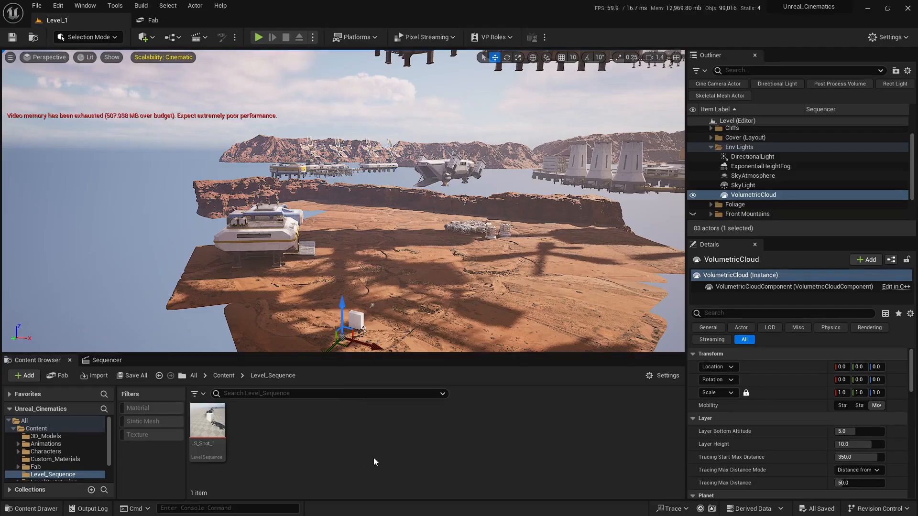
{"action": "right_click_drag", "start_coordinate": [419, 296], "coordinate": [422, 327]}
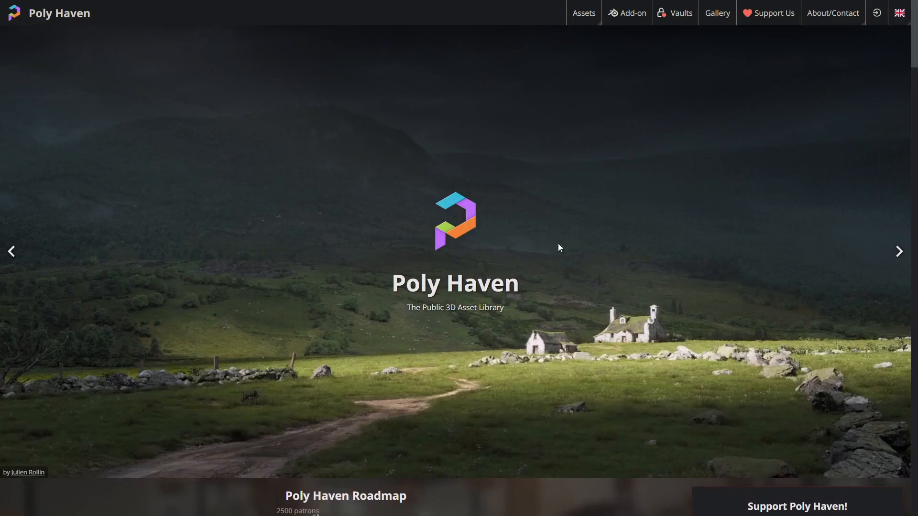
- Switch to the Poly Haven website in the browser and open its HDRIs library
{"action": "scroll", "coordinate": [355, 254], "scroll_direction": "down", "scroll_amount": 10}
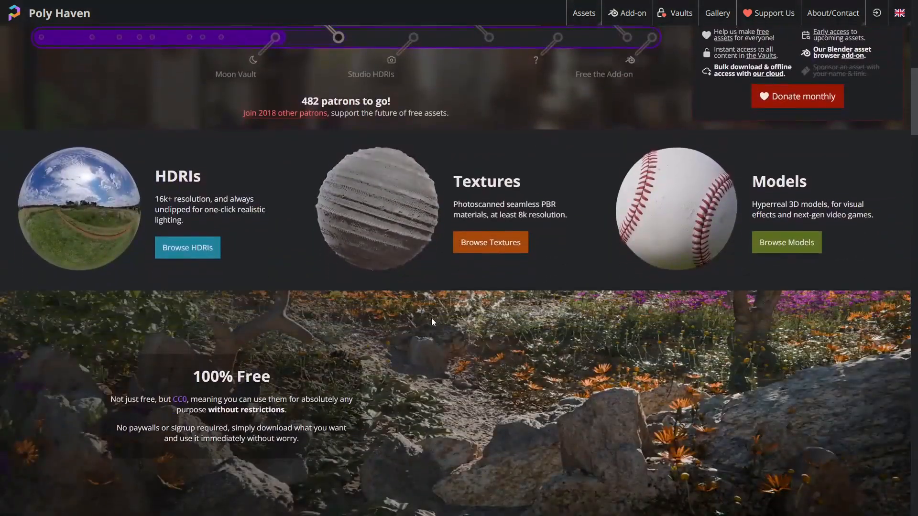
{"action": "scroll", "coordinate": [335, 330], "scroll_direction": "up", "scroll_amount": 2}
{"action": "left_click", "coordinate": [65, 286]}
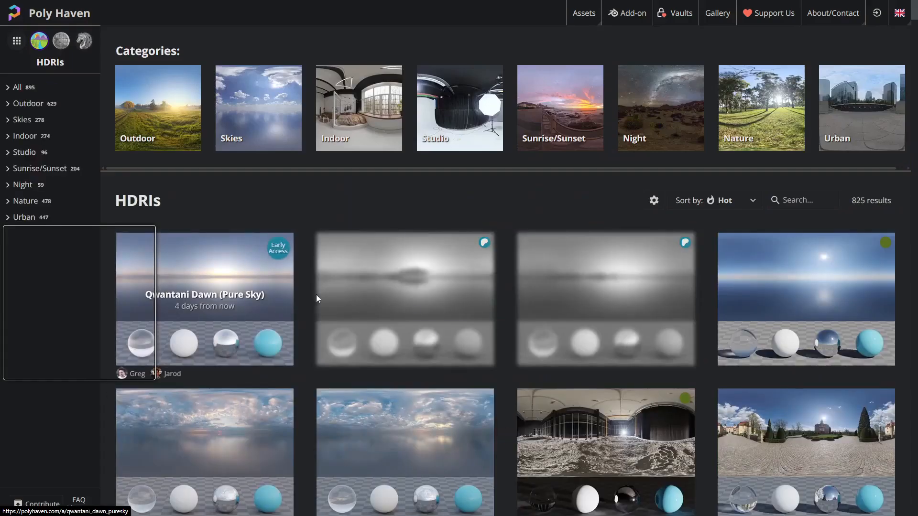
- Scroll through the HDRI gallery to look for a suitable sky
{"action": "scroll", "coordinate": [316, 296], "scroll_direction": "down", "scroll_amount": 12}
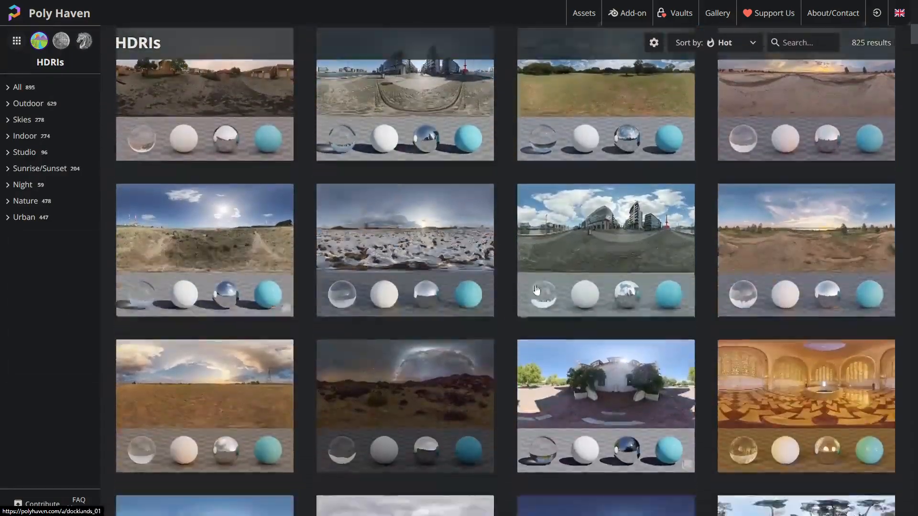
{"action": "scroll", "coordinate": [537, 290], "scroll_direction": "down", "scroll_amount": 20}
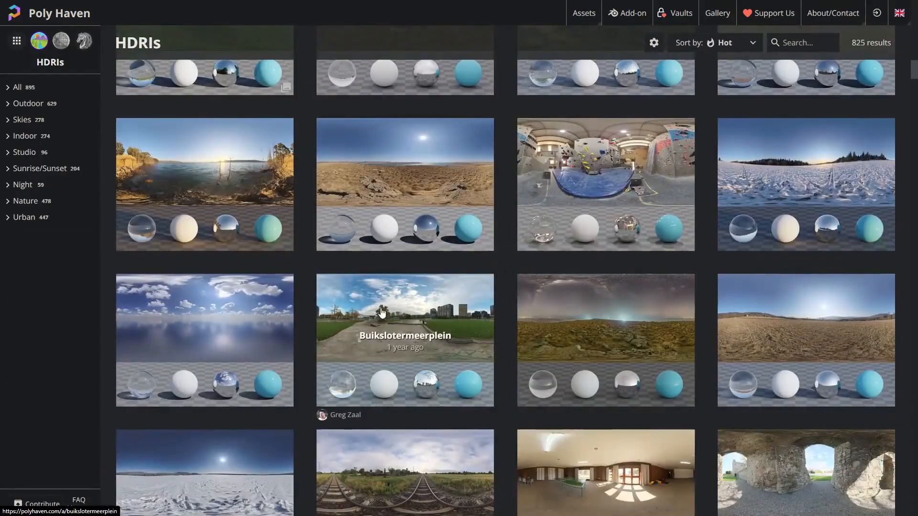
{"action": "scroll", "coordinate": [381, 313], "scroll_direction": "down", "scroll_amount": 20}
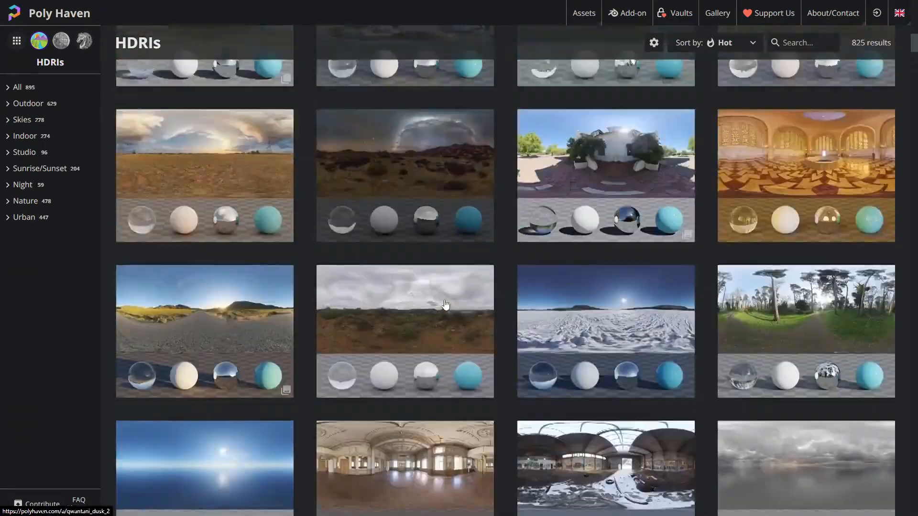
{"action": "scroll", "coordinate": [446, 305], "scroll_direction": "up", "scroll_amount": 20}
{"action": "scroll", "coordinate": [348, 321], "scroll_direction": "down", "scroll_amount": 6}
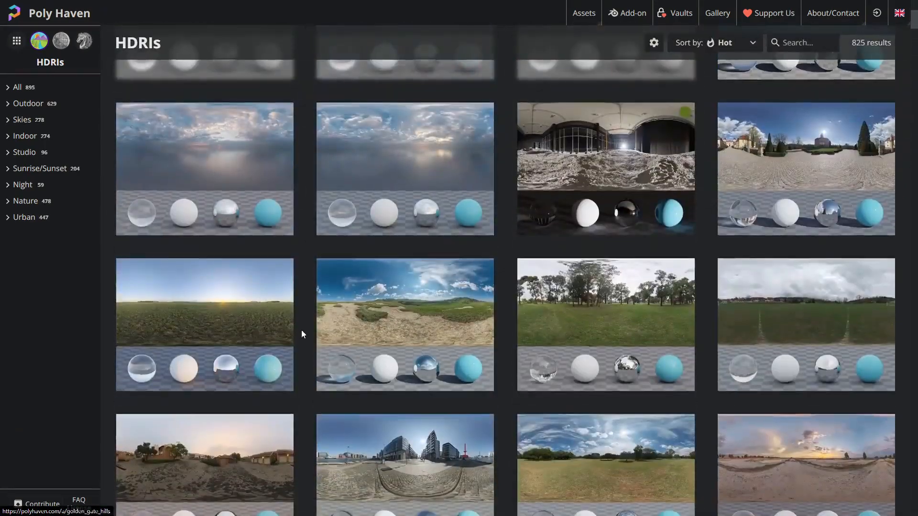
{"action": "scroll", "coordinate": [301, 332], "scroll_direction": "up", "scroll_amount": 3}
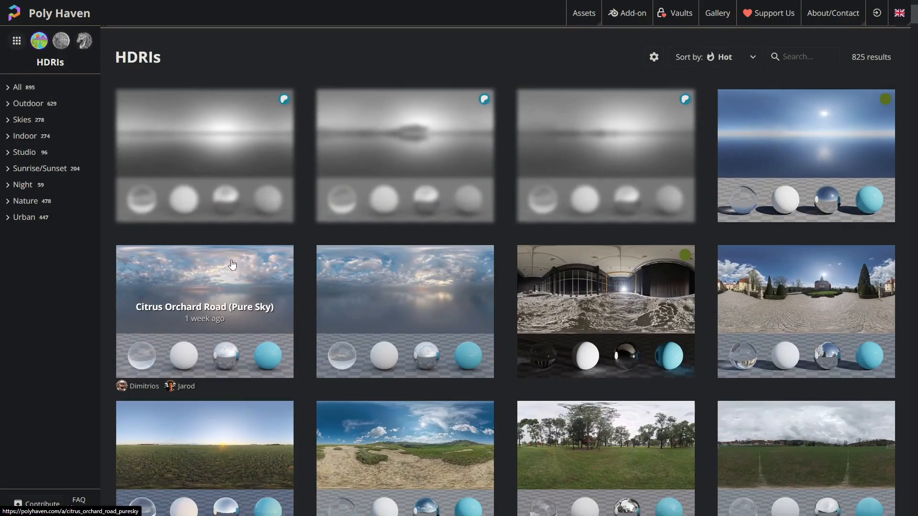
{"action": "scroll", "coordinate": [233, 265], "scroll_direction": "down", "scroll_amount": 8}
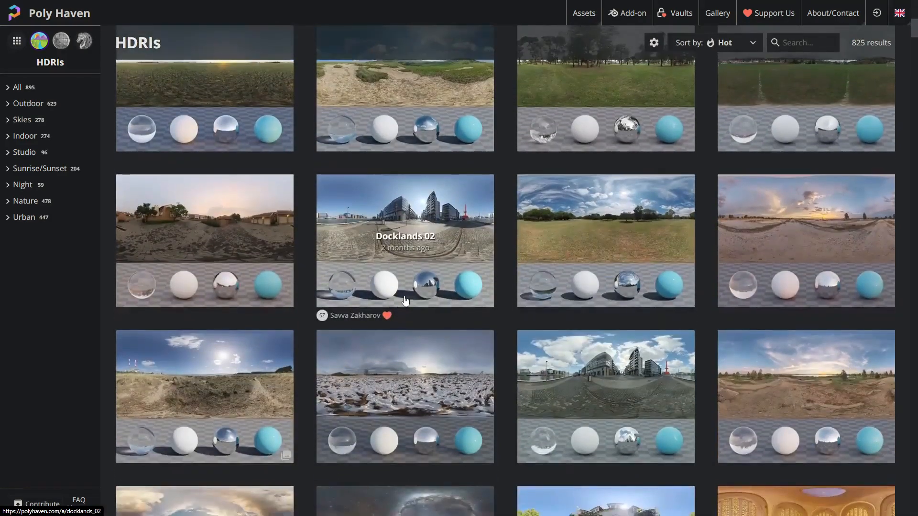
{"action": "scroll", "coordinate": [406, 300], "scroll_direction": "down", "scroll_amount": 1}
{"action": "scroll", "coordinate": [791, 271], "scroll_direction": "up", "scroll_amount": 2}
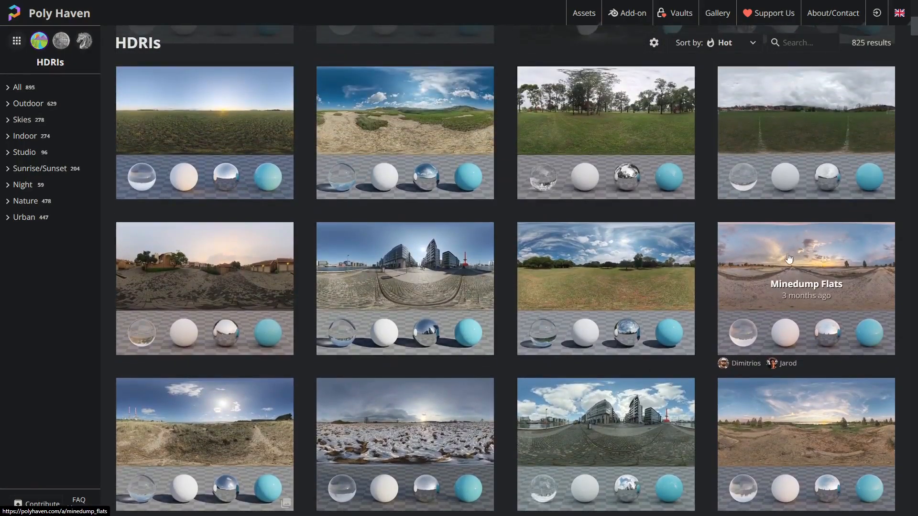
{"action": "scroll", "coordinate": [789, 258], "scroll_direction": "down", "scroll_amount": 7}
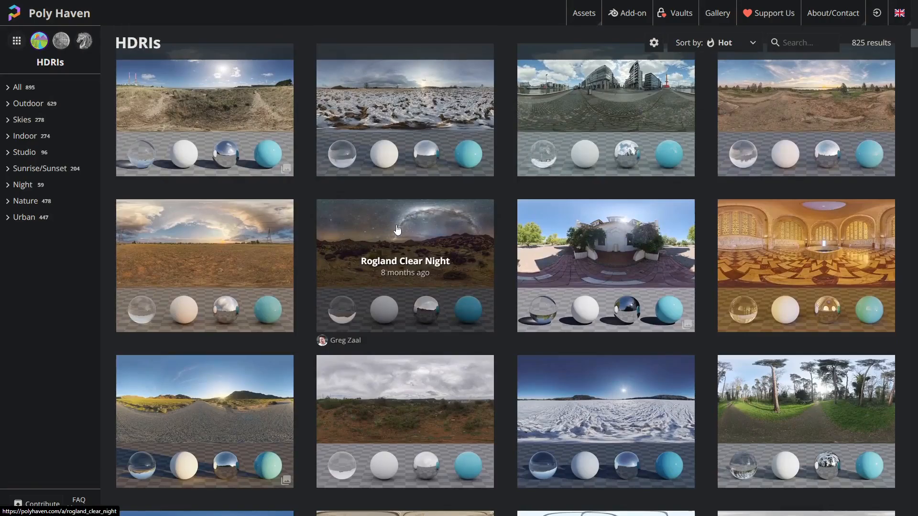
{"action": "scroll", "coordinate": [420, 254], "scroll_direction": "down", "scroll_amount": 2}
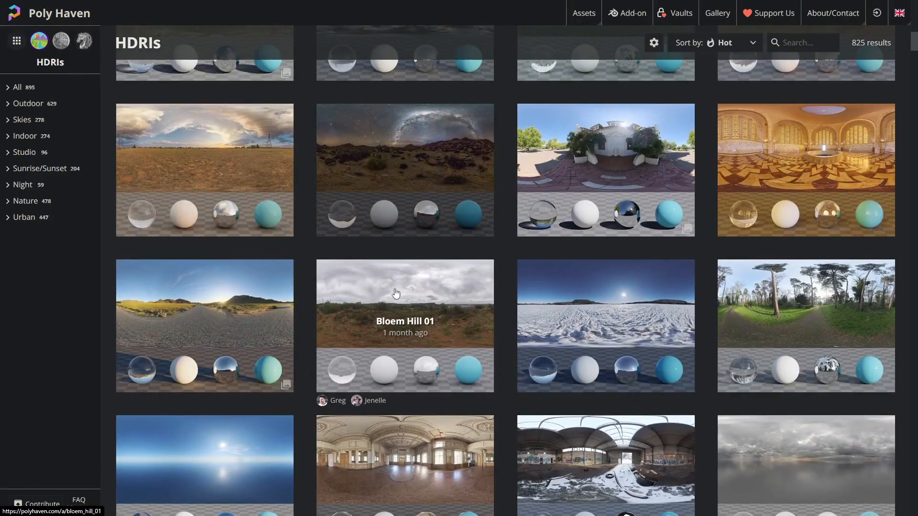
{"action": "scroll", "coordinate": [396, 293], "scroll_direction": "down", "scroll_amount": 5}
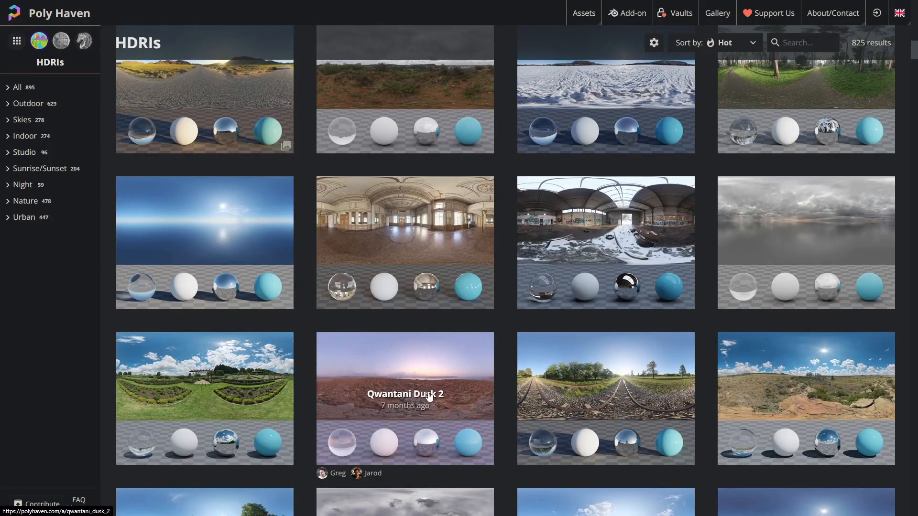
{"action": "scroll", "coordinate": [503, 240], "scroll_direction": "up", "scroll_amount": 1}
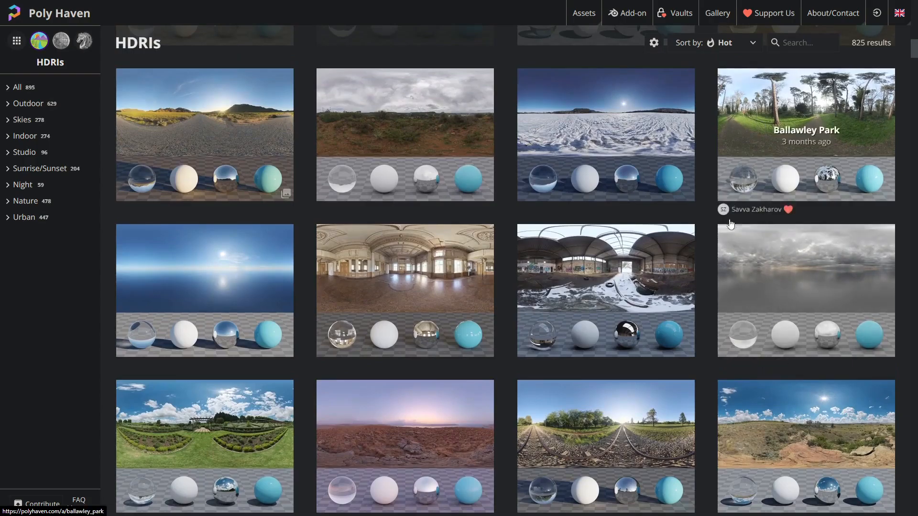
{"action": "scroll", "coordinate": [684, 381], "scroll_direction": "up", "scroll_amount": 5}
{"action": "scroll", "coordinate": [683, 382], "scroll_direction": "up", "scroll_amount": 3}
{"action": "scroll", "coordinate": [246, 250], "scroll_direction": "down", "scroll_amount": 4}
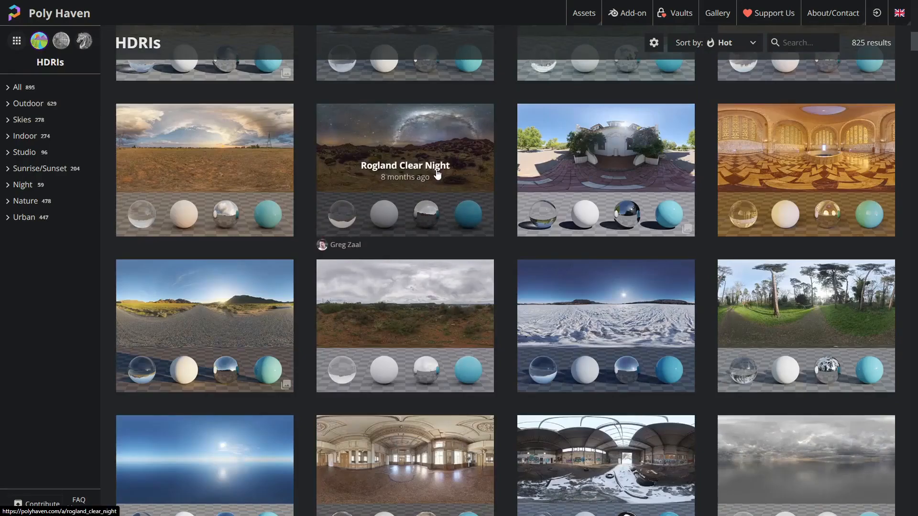
{"action": "scroll", "coordinate": [437, 174], "scroll_direction": "down", "scroll_amount": 5}
- Open the Overcast Soil (Pure Sky) HDRI and download it at 8K in HDR format
{"action": "left_click", "coordinate": [851, 187]}
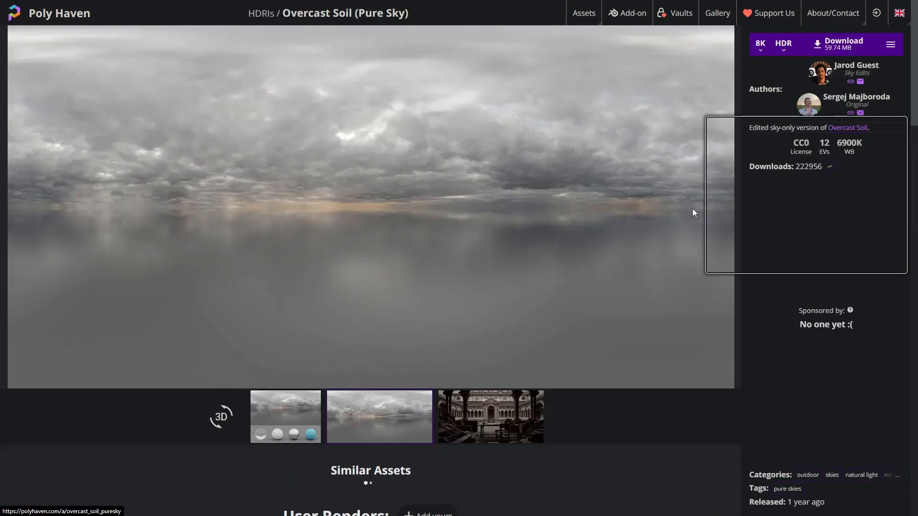
{"action": "left_click", "coordinate": [760, 46]}
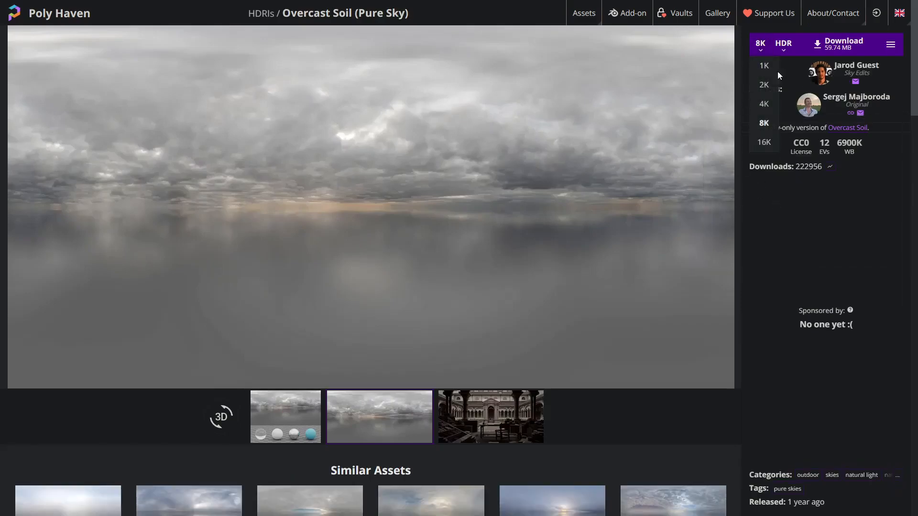
{"action": "left_click", "coordinate": [747, 212]}
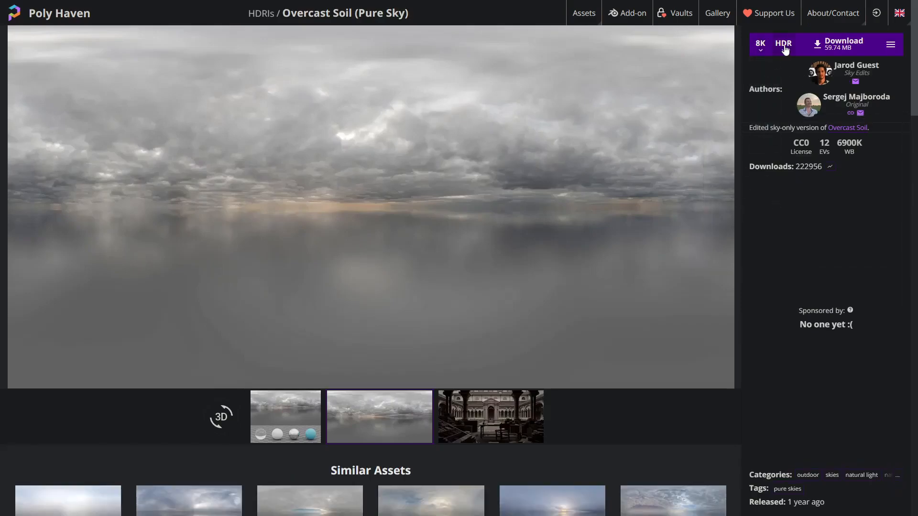
{"action": "left_click", "coordinate": [784, 50]}
{"action": "left_click", "coordinate": [779, 186]}
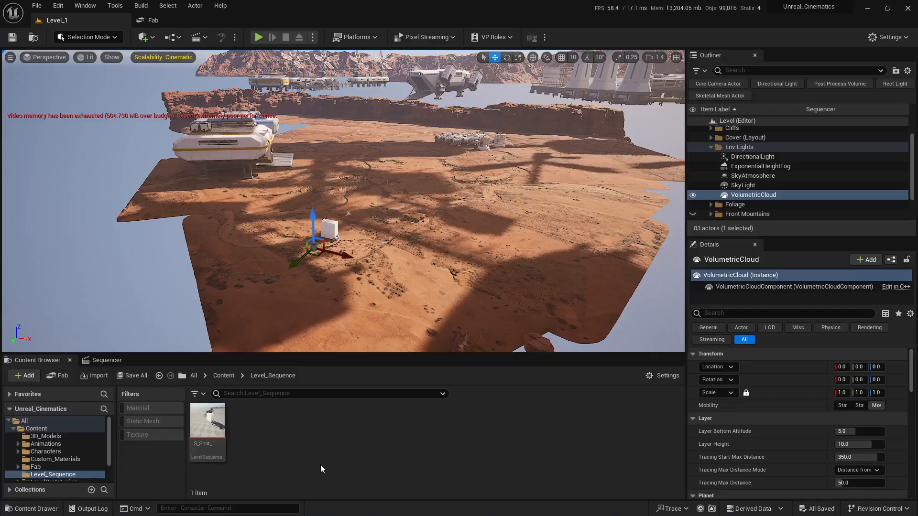
- Back in Unreal, create a new folder named HDRIs inside Content and open it
{"action": "left_click", "coordinate": [71, 428]}
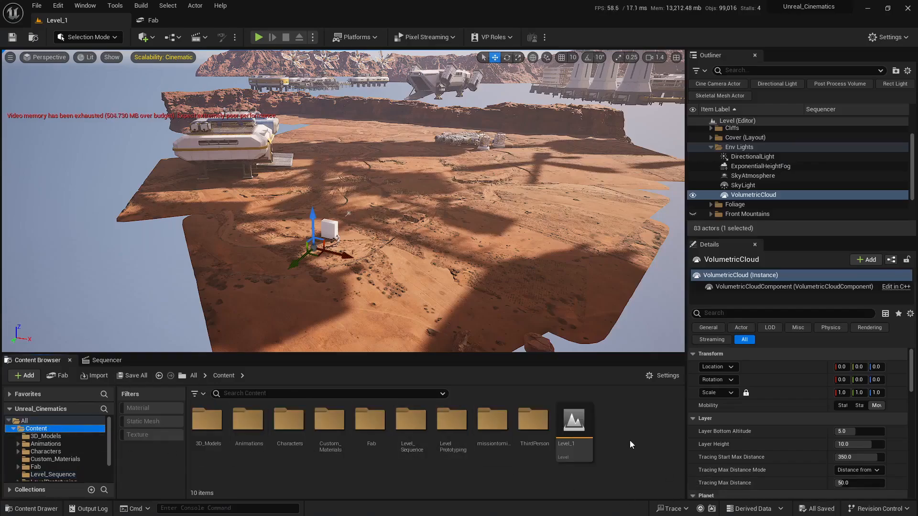
{"action": "right_click", "coordinate": [630, 440]}
{"action": "left_click", "coordinate": [673, 116]}
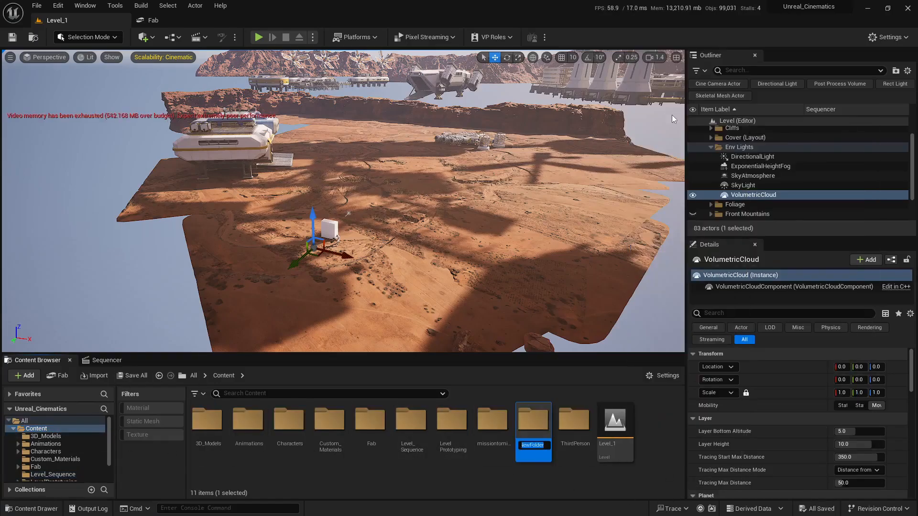
{"action": "type", "text": "HDRIs"}
{"action": "key", "text": "Return"}
{"action": "key", "text": "Return"}
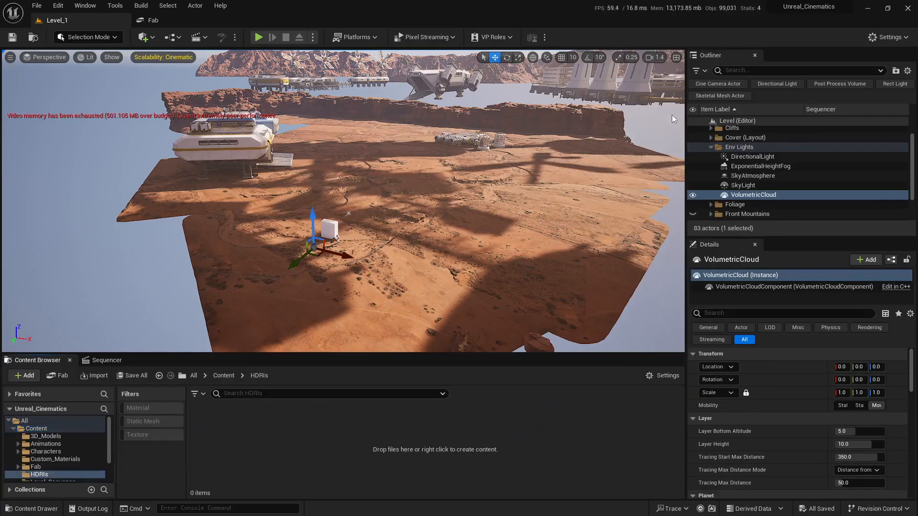
- Import overcast_soil_puresky_8k.hdr into the HDRIs folder
{"action": "left_click", "coordinate": [105, 377]}
{"action": "left_click", "coordinate": [43, 108]}
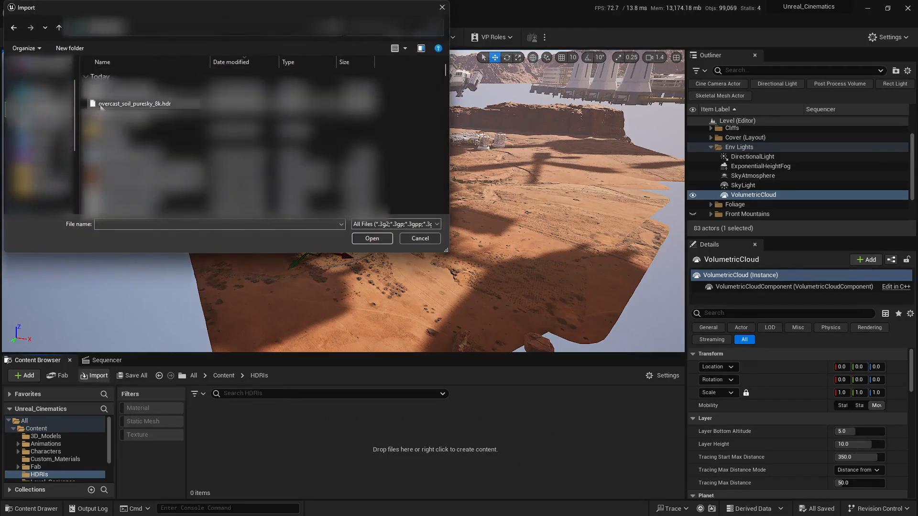
{"action": "left_click", "coordinate": [117, 90]}
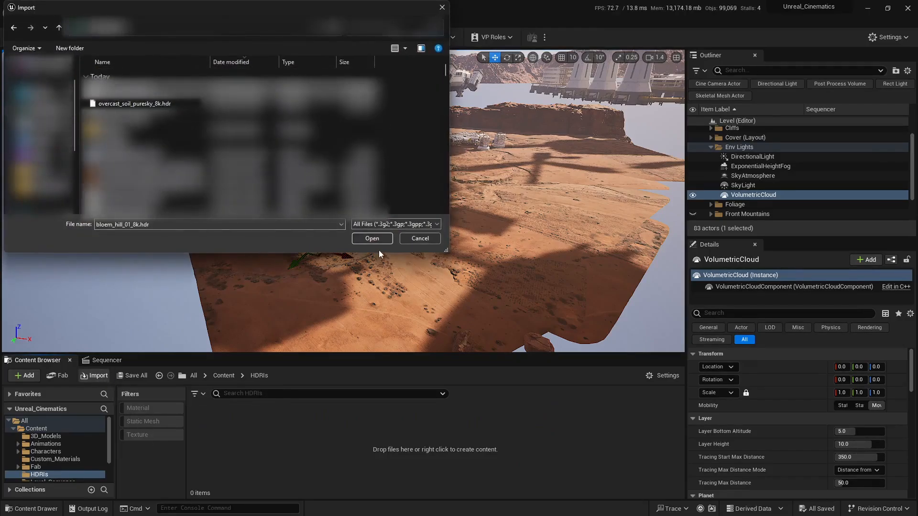
{"action": "left_click", "coordinate": [169, 105]}
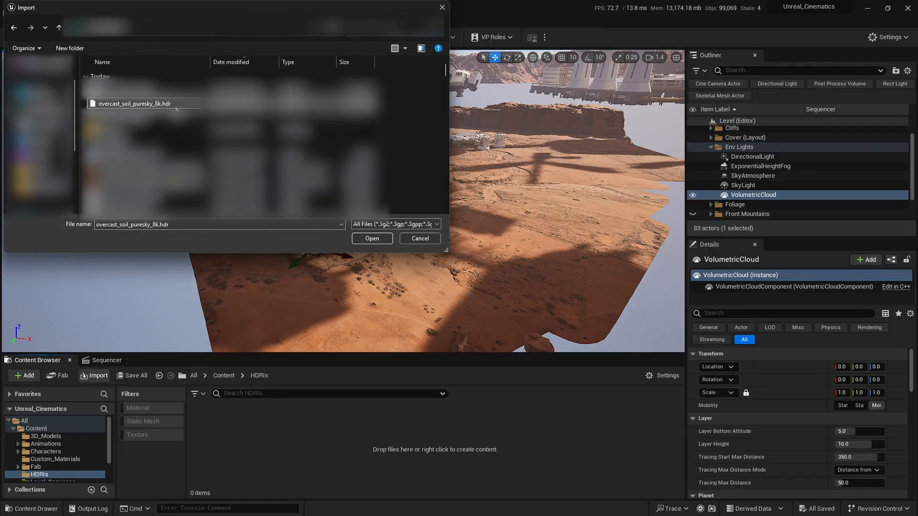
{"action": "left_click", "coordinate": [361, 237]}
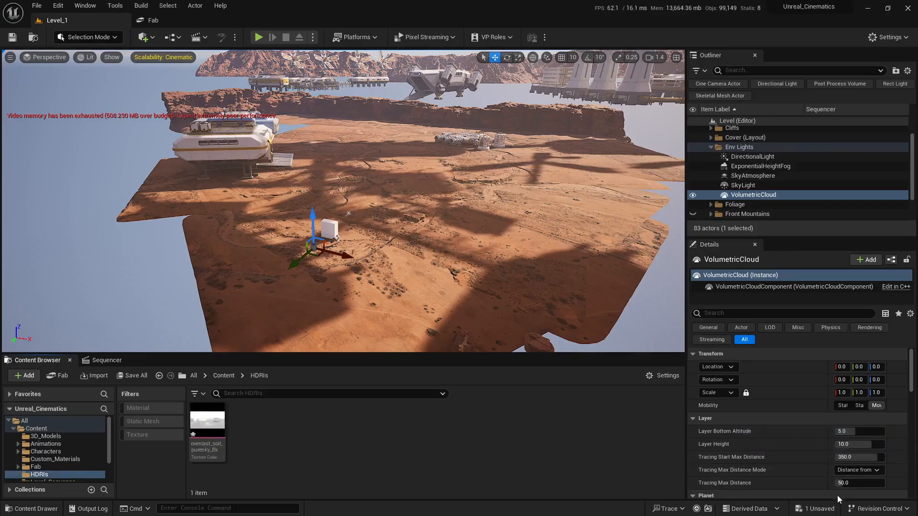
- Save all unsaved changes in the project
{"action": "left_click", "coordinate": [818, 508]}
{"action": "left_click", "coordinate": [543, 364]}
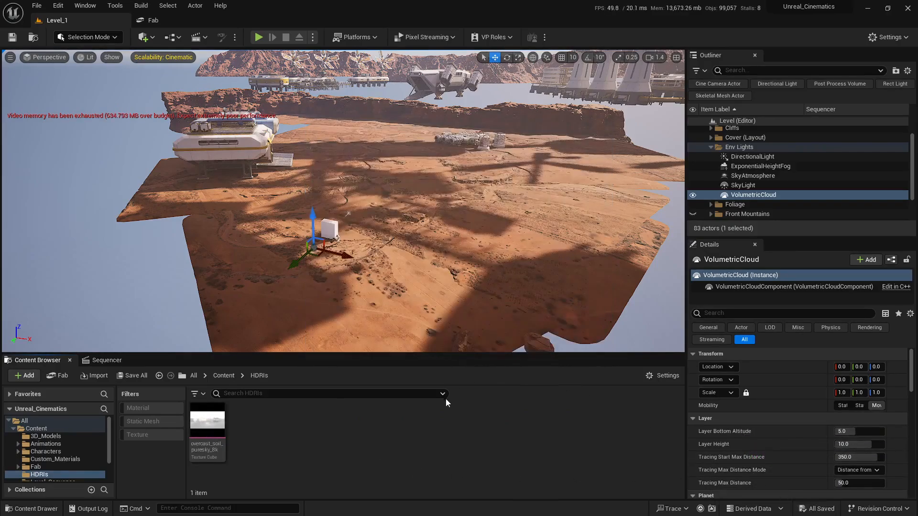
{"action": "key", "text": "s"}
{"action": "right_click_drag", "start_coordinate": [467, 270], "coordinate": [414, 178]}
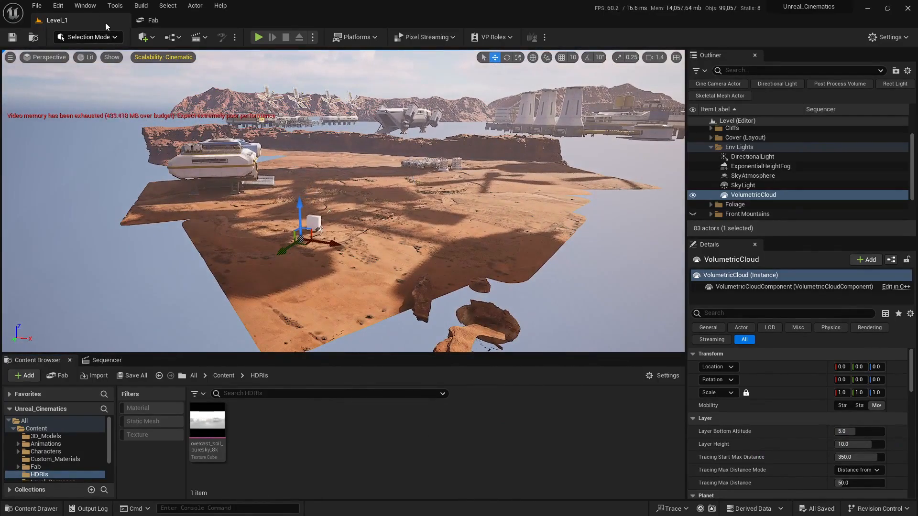
- Search the Plugins list for HDRI to check the HDRI Backdrop plugin, then close the Plugins tab
{"action": "left_click", "coordinate": [59, 5]}
{"action": "left_click", "coordinate": [78, 152]}
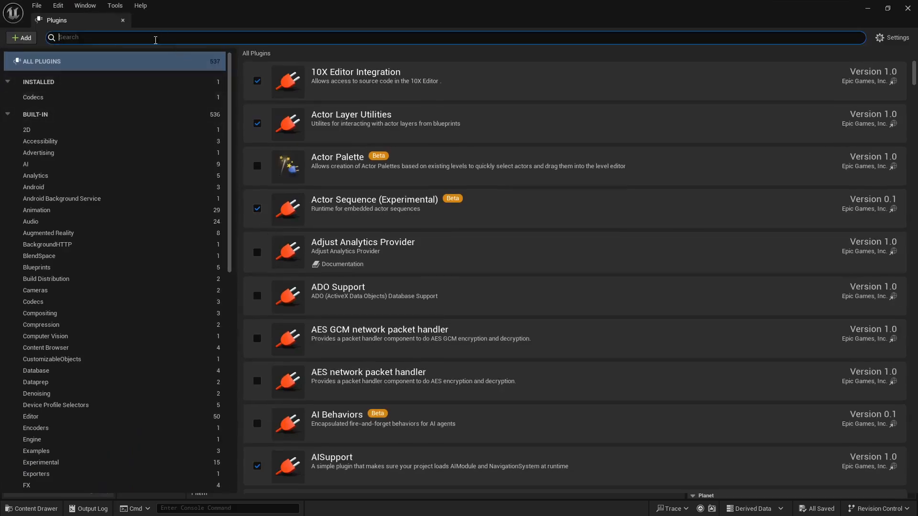
{"action": "left_click", "coordinate": [156, 39]}
{"action": "type", "text": "hdsi"}
{"action": "type", "text": "i"}
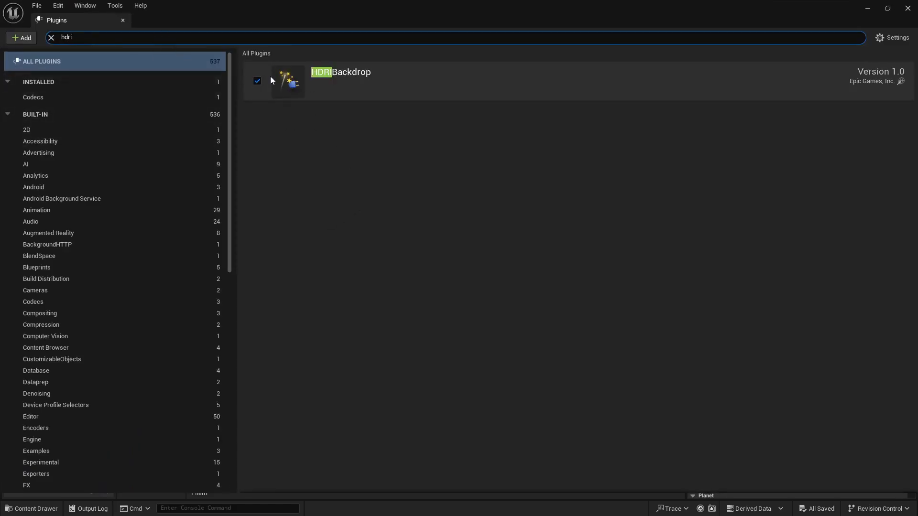
{"action": "left_click", "coordinate": [123, 20]}
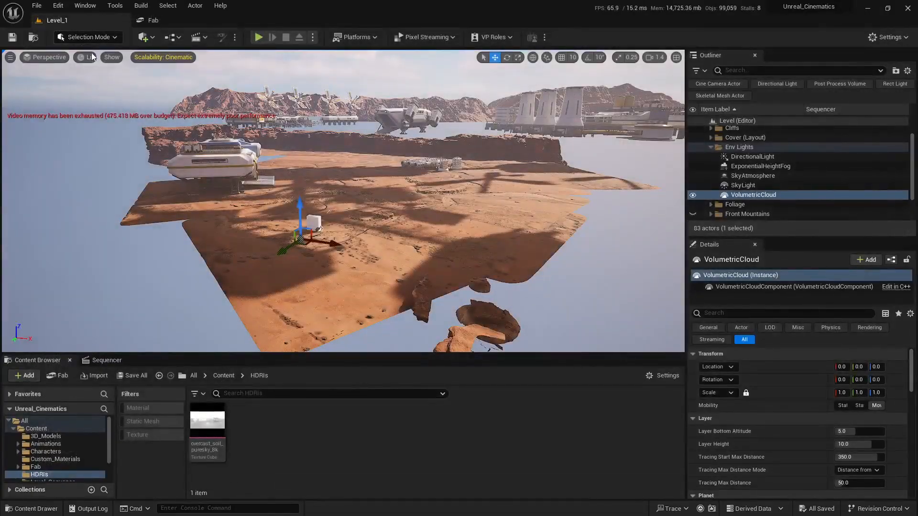
- Place an HDRI Backdrop actor into the level from the quick-add actors list
{"action": "left_click", "coordinate": [141, 38]}
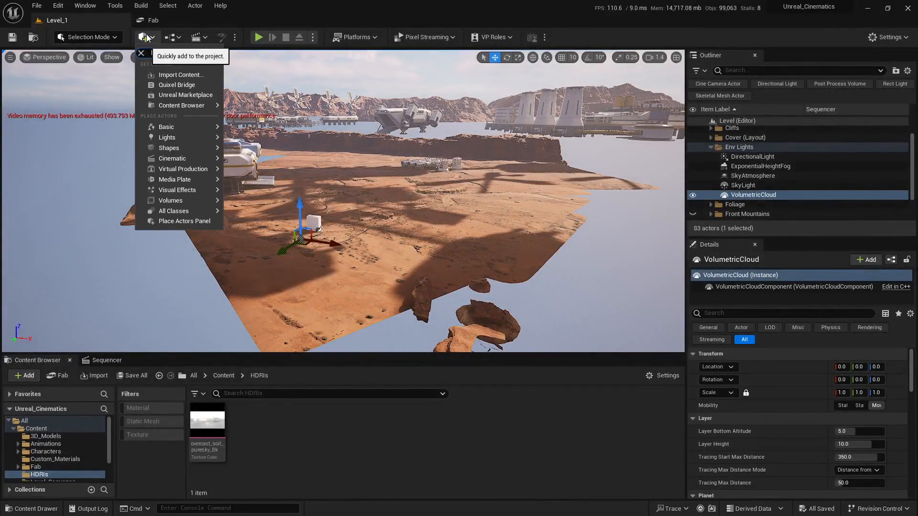
{"action": "type", "text": "hdri"}
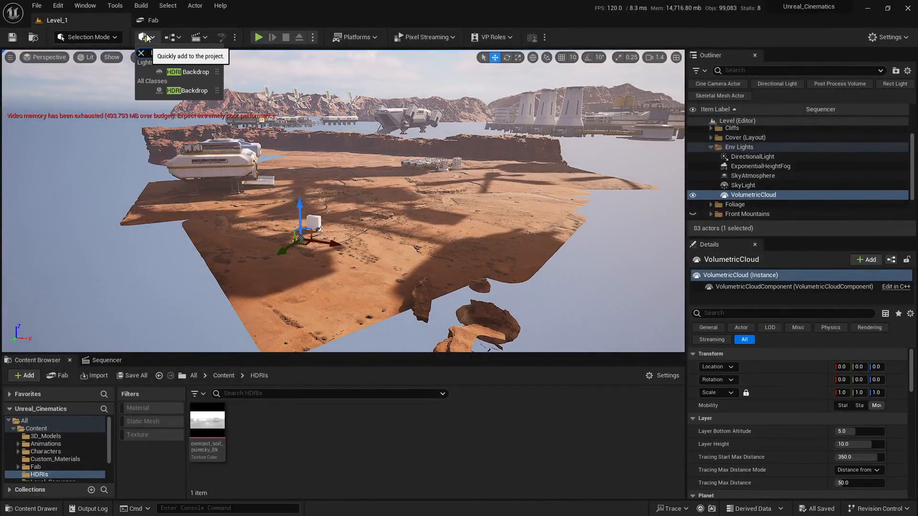
{"action": "left_click_drag", "start_coordinate": [186, 73], "coordinate": [336, 114]}
{"action": "left_click_drag", "start_coordinate": [354, 216], "coordinate": [355, 217]}
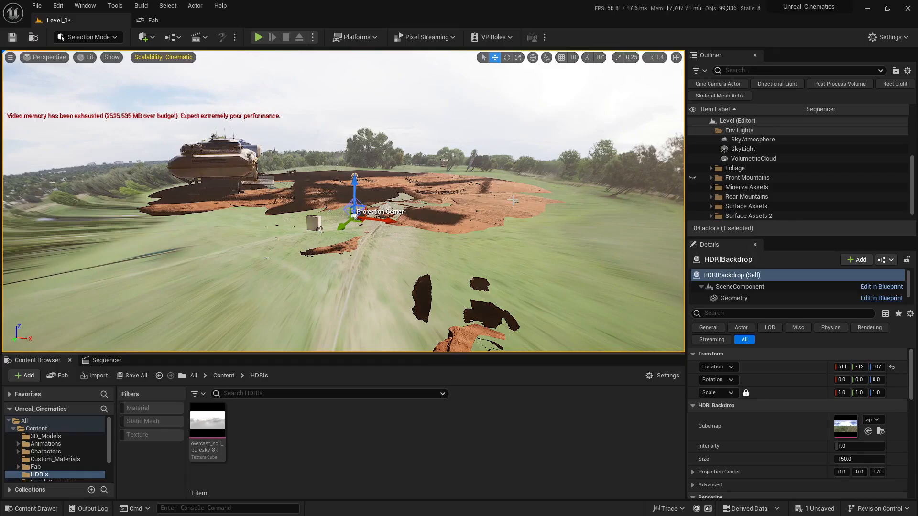
- Examine the newly placed HDRI backdrop in the viewport and dismiss the autosave notice
{"action": "key", "text": "s"}
{"action": "mouse_move", "coordinate": [579, 187]}
{"action": "right_mouse_down"}
{"action": "mouse_move", "coordinate": [603, 201]}
{"action": "mouse_move", "coordinate": [576, 194]}
{"action": "mouse_move", "coordinate": [569, 181]}
{"action": "right_mouse_up"}
{"action": "scroll", "coordinate": [580, 187], "scroll_direction": "up", "scroll_amount": 1}
{"action": "key", "text": "w"}
{"action": "key", "text": "w"}
{"action": "key", "text": "w"}
{"action": "right_click_drag", "start_coordinate": [459, 154], "coordinate": [459, 170]}
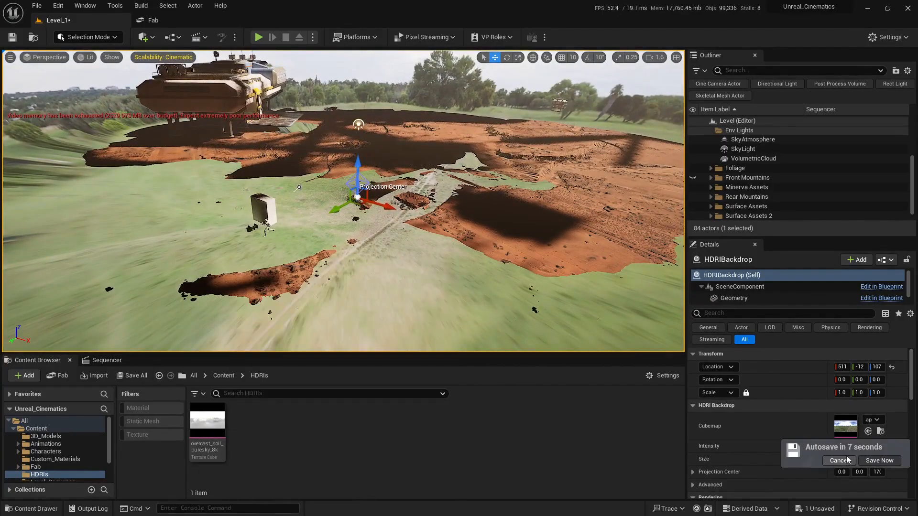
{"action": "left_click", "coordinate": [843, 462]}
- Hide the actors in the Env Lights folder of the Outliner
{"action": "right_click_drag", "start_coordinate": [471, 185], "coordinate": [474, 184]}
{"action": "key", "text": "w"}
{"action": "mouse_move", "coordinate": [463, 268]}
{"action": "right_mouse_down"}
{"action": "mouse_move", "coordinate": [455, 260]}
{"action": "mouse_move", "coordinate": [474, 255]}
{"action": "mouse_move", "coordinate": [463, 263]}
{"action": "right_mouse_up"}
{"action": "key", "text": "s"}
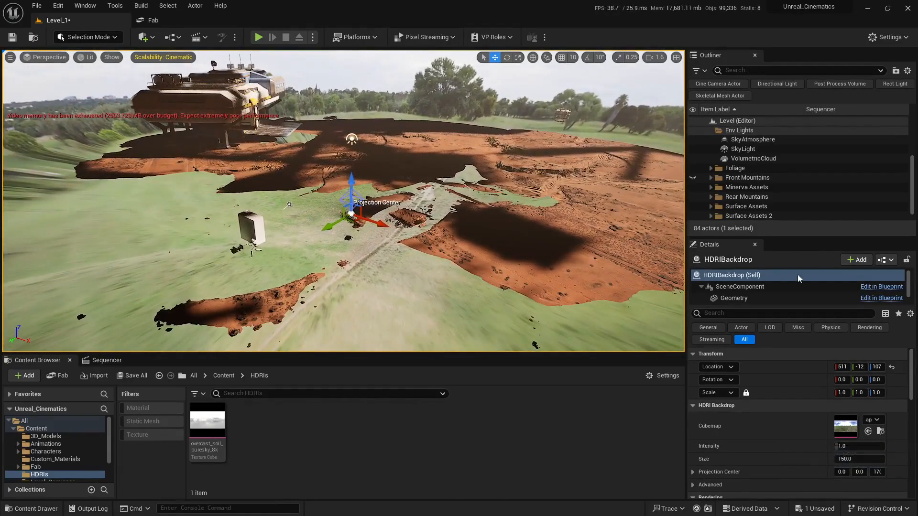
{"action": "scroll", "coordinate": [706, 168], "scroll_direction": "up", "scroll_amount": 3}
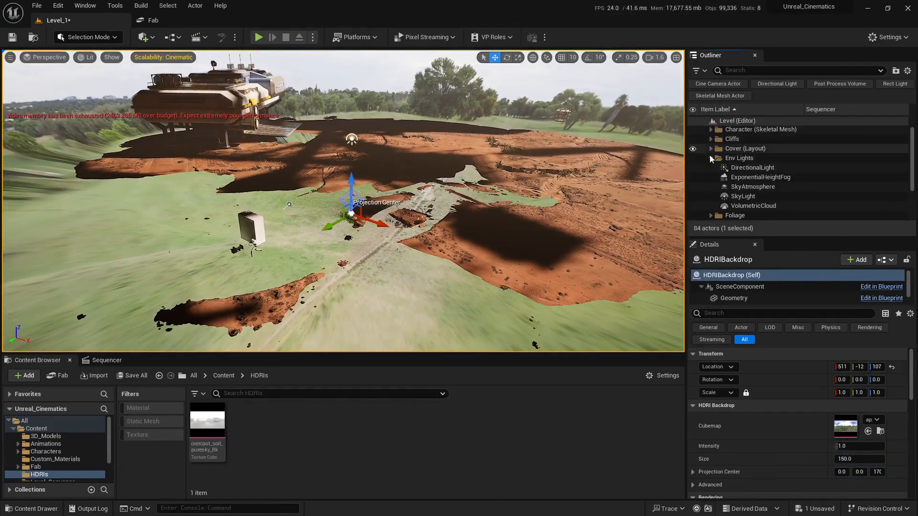
{"action": "left_click", "coordinate": [692, 159]}
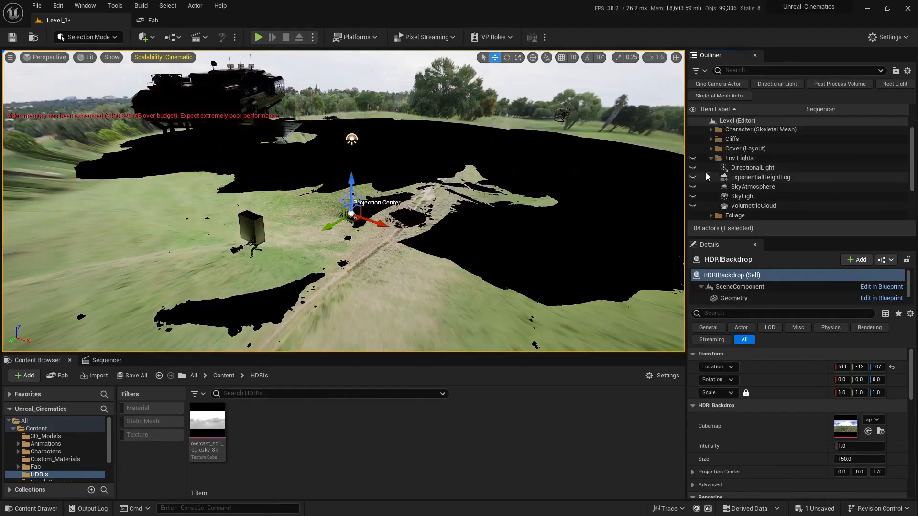
- Reset the HDRI backdrop's location to its default value
{"action": "scroll", "coordinate": [812, 174], "scroll_direction": "down", "scroll_amount": 3}
{"action": "key", "text": "s"}
{"action": "right_click_drag", "start_coordinate": [580, 232], "coordinate": [603, 218]}
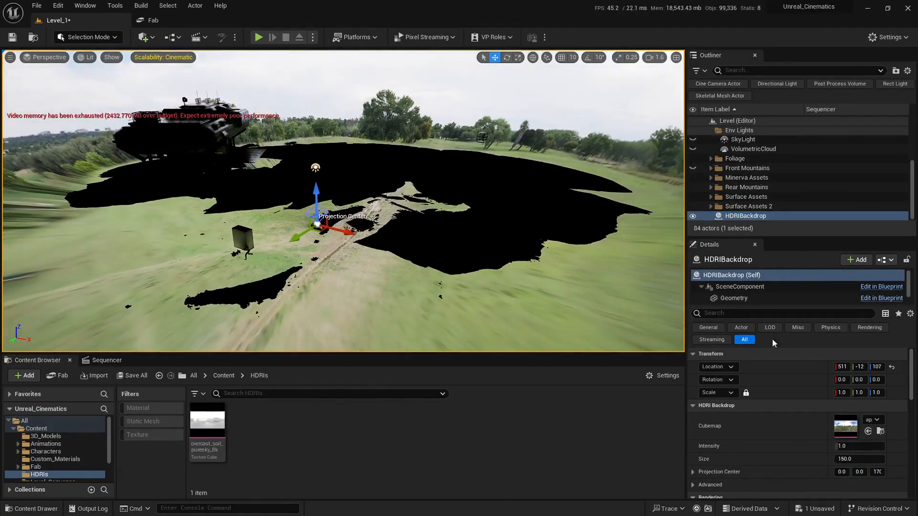
{"action": "left_click", "coordinate": [892, 368]}
- Enlarge the Outliner panel and toggle the HDRI backdrop's visibility off and back on
{"action": "key", "text": "s"}
{"action": "right_click_drag", "start_coordinate": [418, 160], "coordinate": [374, 168]}
{"action": "scroll", "coordinate": [376, 167], "scroll_direction": "up", "scroll_amount": 4}
{"action": "mouse_move", "coordinate": [279, 192]}
{"action": "right_mouse_down"}
{"action": "mouse_move", "coordinate": [280, 179]}
{"action": "mouse_move", "coordinate": [278, 191]}
{"action": "right_mouse_up"}
{"action": "key", "text": "w"}
{"action": "left_click", "coordinate": [693, 216]}
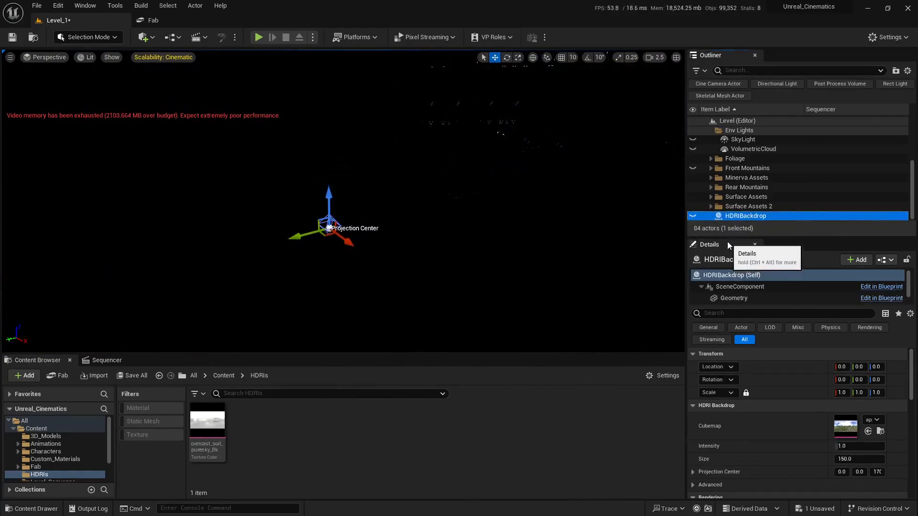
{"action": "left_click_drag", "start_coordinate": [728, 238], "coordinate": [728, 315]}
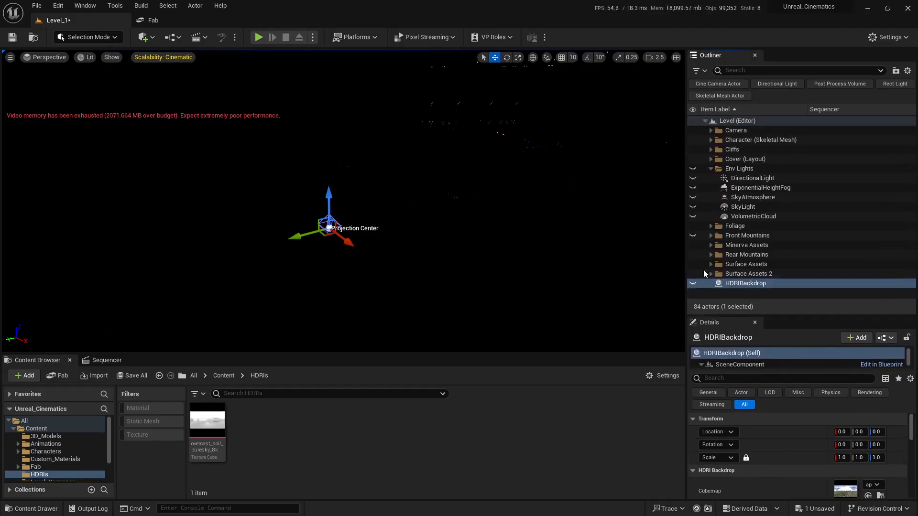
{"action": "left_click", "coordinate": [693, 284]}
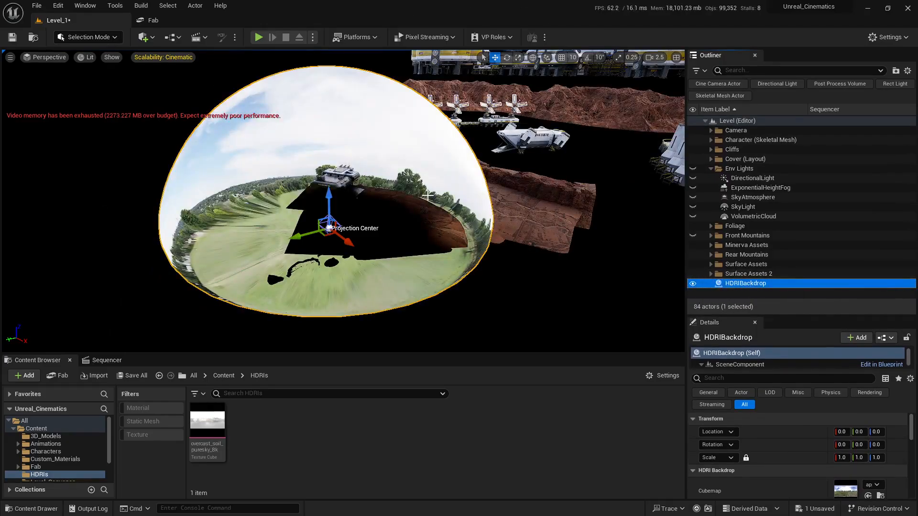
- Restore the Outliner panel to its smaller height
{"action": "right_click_drag", "start_coordinate": [385, 174], "coordinate": [510, 178]}
{"action": "key", "text": "w"}
{"action": "key", "text": "s"}
{"action": "key", "text": "d"}
{"action": "scroll", "coordinate": [362, 184], "scroll_direction": "up", "scroll_amount": 4}
{"action": "key", "text": "s"}
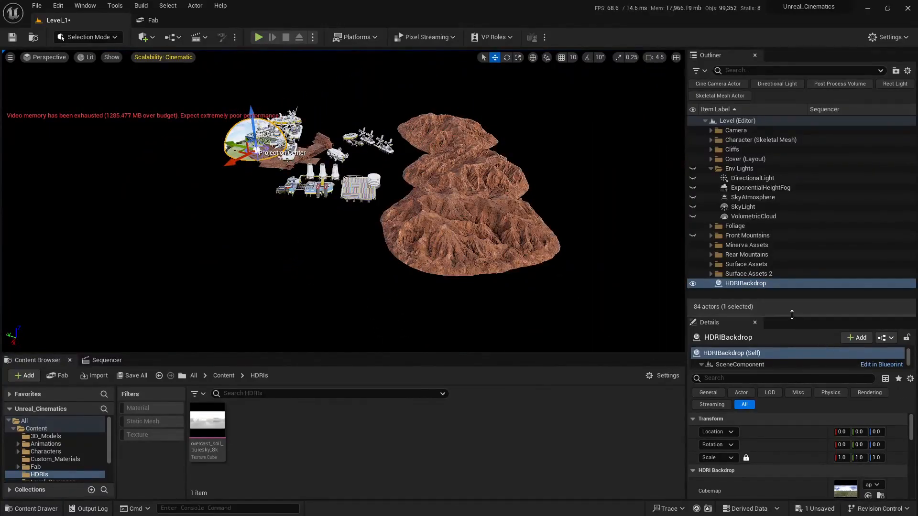
{"action": "left_click_drag", "start_coordinate": [774, 315], "coordinate": [771, 226]}
- Set the HDRI backdrop's Size to 1000
{"action": "scroll", "coordinate": [754, 421], "scroll_direction": "down", "scroll_amount": 4}
{"action": "scroll", "coordinate": [725, 393], "scroll_direction": "up", "scroll_amount": 1}
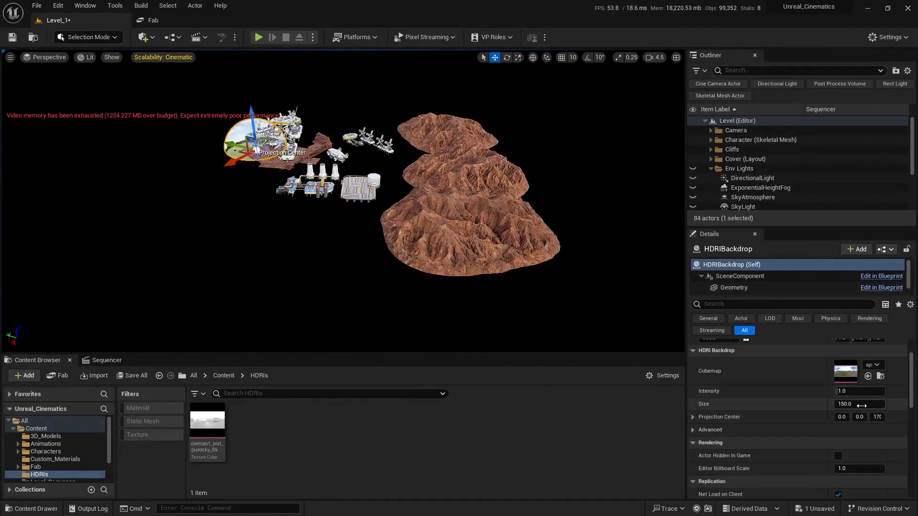
{"action": "left_click", "coordinate": [861, 405]}
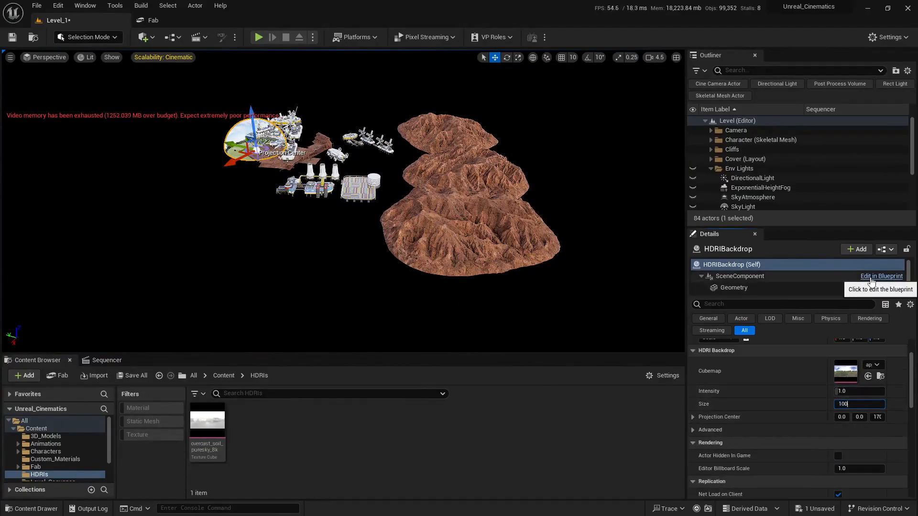
{"action": "type", "text": "1000"}
{"action": "key", "text": "Return"}
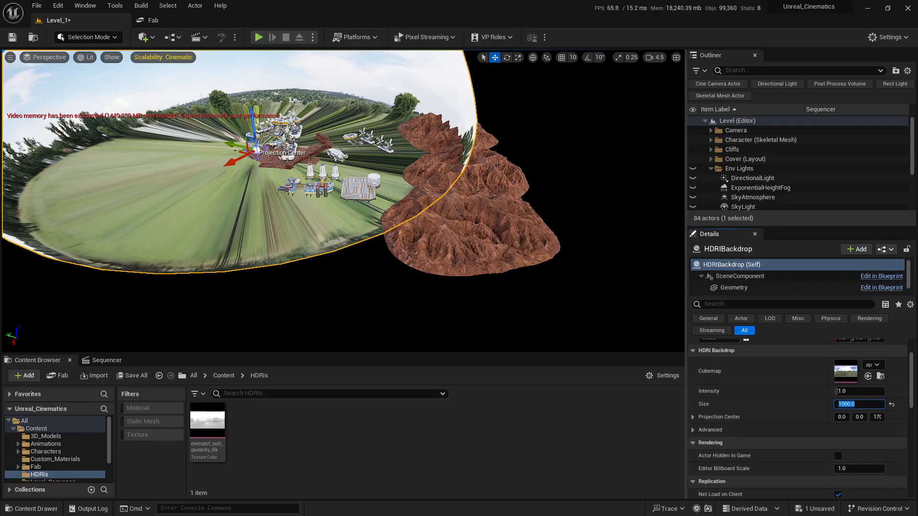
- Set the HDRI backdrop's Size to 1500
{"action": "key", "text": "s"}
{"action": "mouse_move", "coordinate": [574, 230]}
{"action": "right_mouse_down"}
{"action": "mouse_move", "coordinate": [572, 239]}
{"action": "mouse_move", "coordinate": [565, 221]}
{"action": "right_mouse_up"}
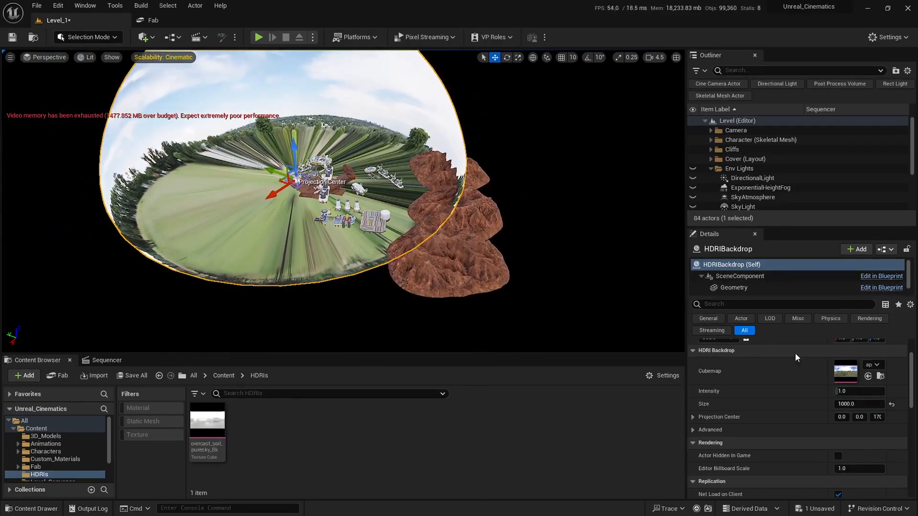
{"action": "left_click", "coordinate": [851, 406]}
{"action": "type", "text": "1500"}
{"action": "key", "text": "Return"}
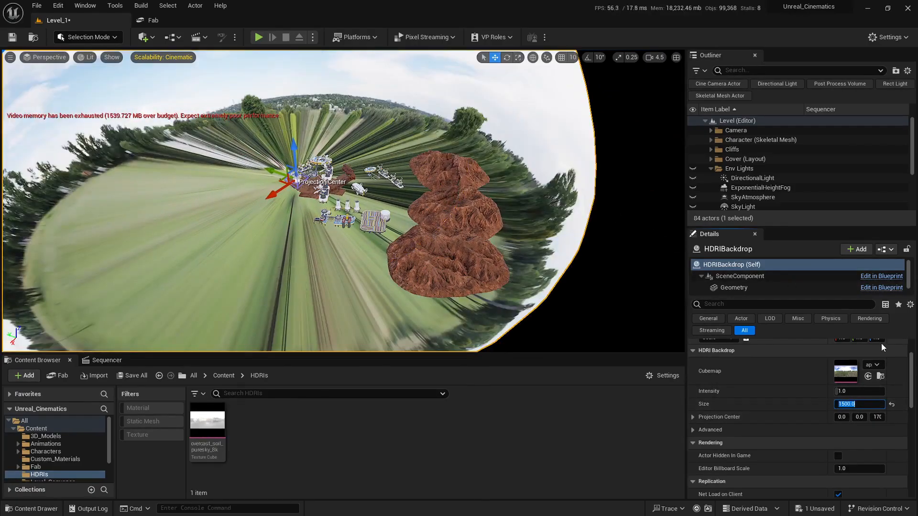
- Fly around the level to examine how the backdrop projects around the desert scene
{"action": "key", "text": "d"}
{"action": "right_click_drag", "start_coordinate": [569, 234], "coordinate": [645, 222]}
{"action": "scroll", "coordinate": [531, 228], "scroll_direction": "up", "scroll_amount": 2}
{"action": "key", "text": "s"}
{"action": "scroll", "coordinate": [529, 247], "scroll_direction": "up", "scroll_amount": 1}
{"action": "key", "text": "w"}
{"action": "key", "text": "a"}
{"action": "key", "text": "d"}
{"action": "key", "text": "e"}
{"action": "key", "text": "q"}
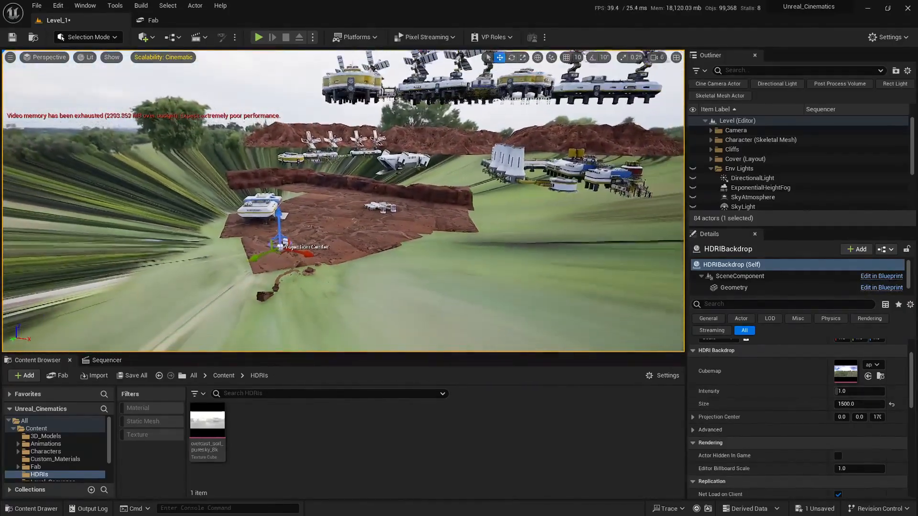
{"action": "key", "text": "s"}
{"action": "right_click_drag", "start_coordinate": [519, 242], "coordinate": [491, 240]}
{"action": "key", "text": "w"}
{"action": "key", "text": "e"}
{"action": "scroll", "coordinate": [491, 242], "scroll_direction": "down", "scroll_amount": 1}
{"action": "key", "text": "w"}
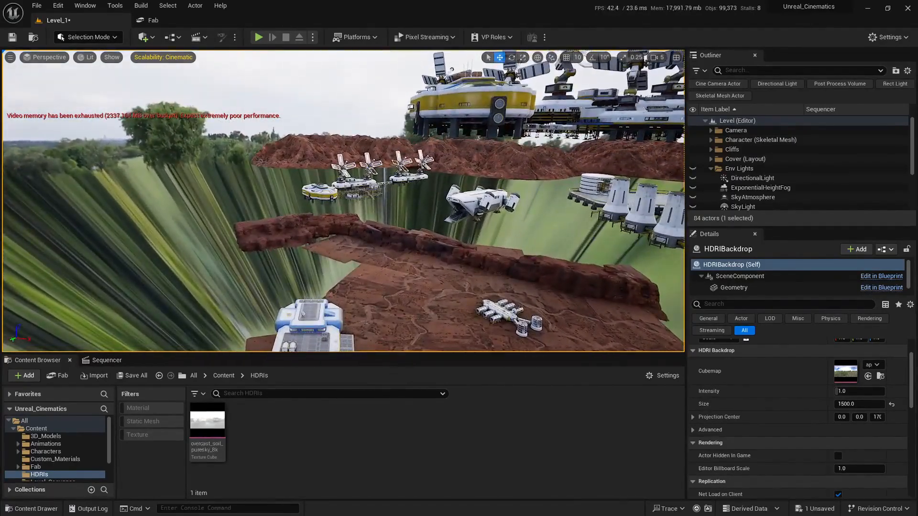
{"action": "key", "text": "s"}
{"action": "mouse_move", "coordinate": [402, 239]}
{"action": "right_mouse_down"}
{"action": "mouse_move", "coordinate": [402, 267]}
{"action": "mouse_move", "coordinate": [406, 242]}
{"action": "mouse_move", "coordinate": [394, 245]}
{"action": "right_mouse_up"}
{"action": "scroll", "coordinate": [407, 251], "scroll_direction": "down", "scroll_amount": 1}
{"action": "key", "text": "w"}
{"action": "scroll", "coordinate": [691, 419], "scroll_direction": "up", "scroll_amount": 1}
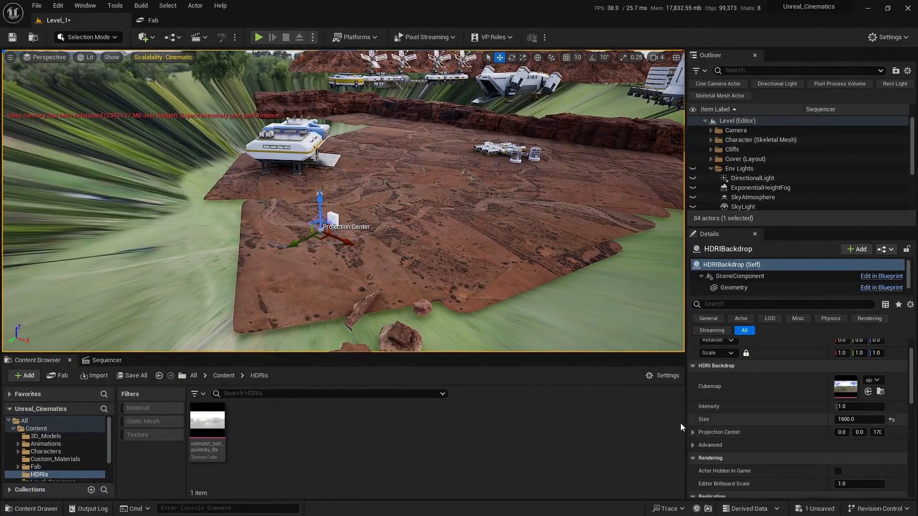
- Assign the overcast_soil_puresky_8k texture cube as the HDRI backdrop's Cubemap
{"action": "left_click_drag", "start_coordinate": [221, 408], "coordinate": [847, 390]}
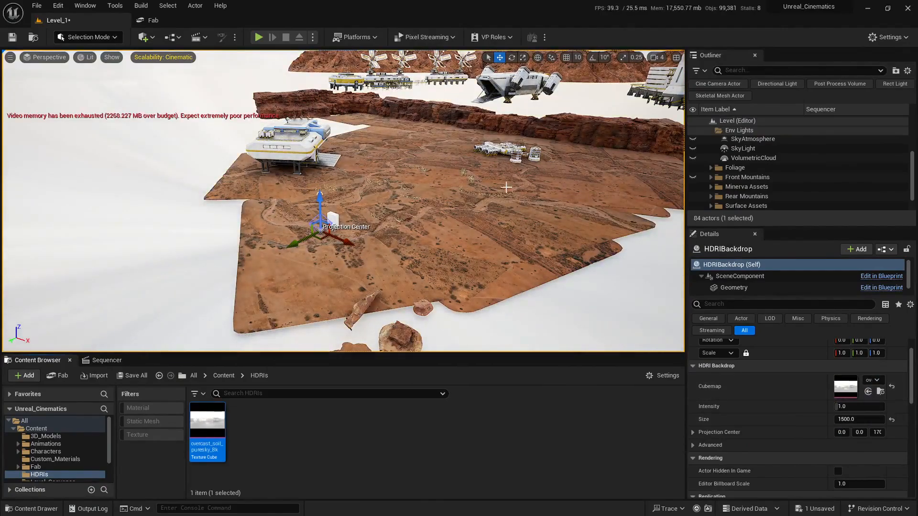
{"action": "right_click_drag", "start_coordinate": [507, 187], "coordinate": [636, 140]}
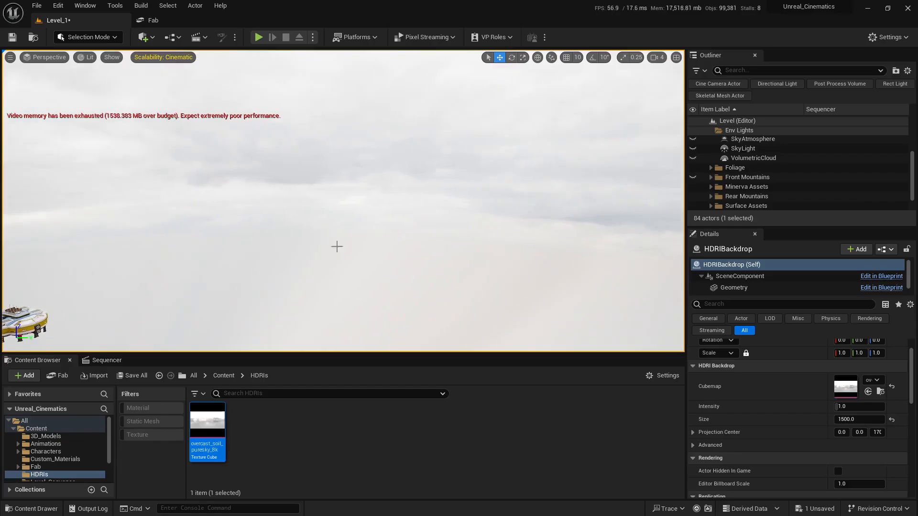
{"action": "right_click_drag", "start_coordinate": [337, 247], "coordinate": [263, 275]}
{"action": "scroll", "coordinate": [337, 246], "scroll_direction": "down", "scroll_amount": 3}
- Switch to a two-pane viewport layout, open the Sequencer and scrub the shot to frame 0032
{"action": "left_click", "coordinate": [675, 59]}
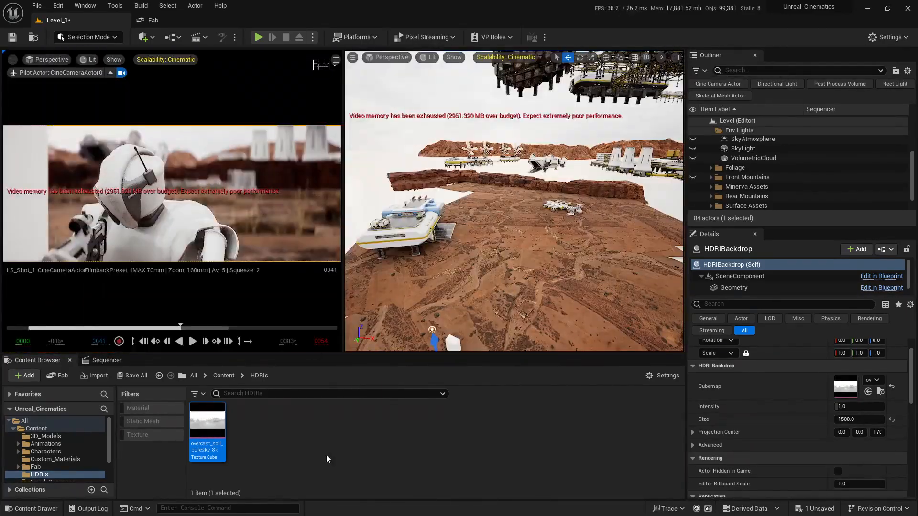
{"action": "left_click", "coordinate": [107, 360]}
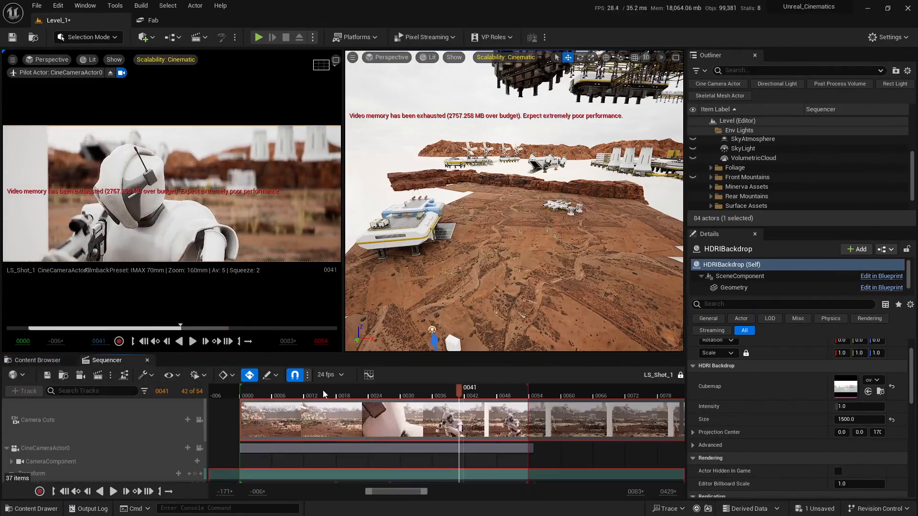
{"action": "left_click", "coordinate": [287, 394]}
{"action": "left_click", "coordinate": [240, 396]}
{"action": "left_click_drag", "start_coordinate": [277, 399], "coordinate": [412, 394]}
- Set the HDRI backdrop's Intensity to 0.25
{"action": "right_click_drag", "start_coordinate": [459, 267], "coordinate": [621, 163]}
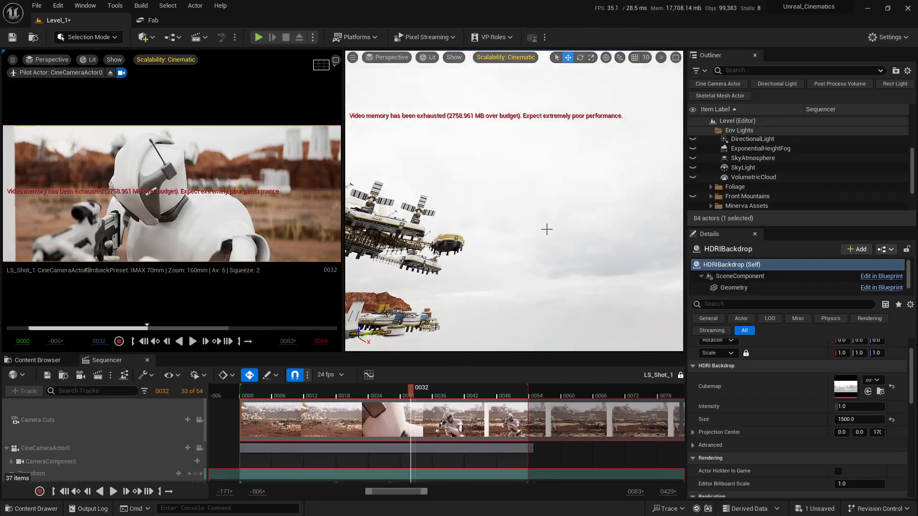
{"action": "right_click_drag", "start_coordinate": [546, 230], "coordinate": [580, 218]}
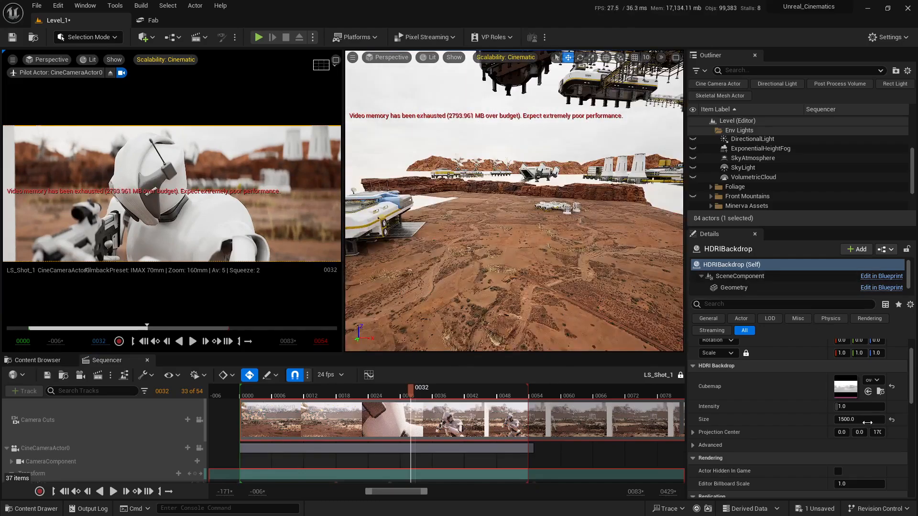
{"action": "left_click", "coordinate": [862, 406]}
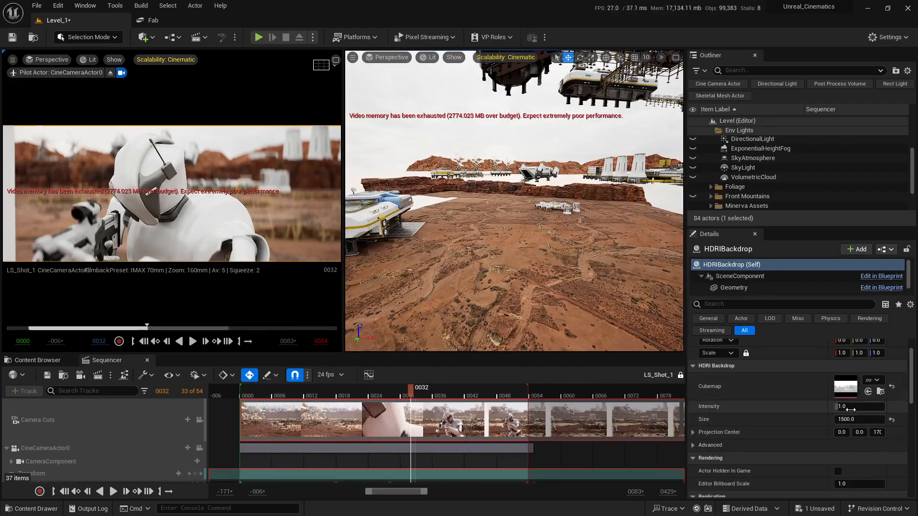
{"action": "type", "text": "0"}
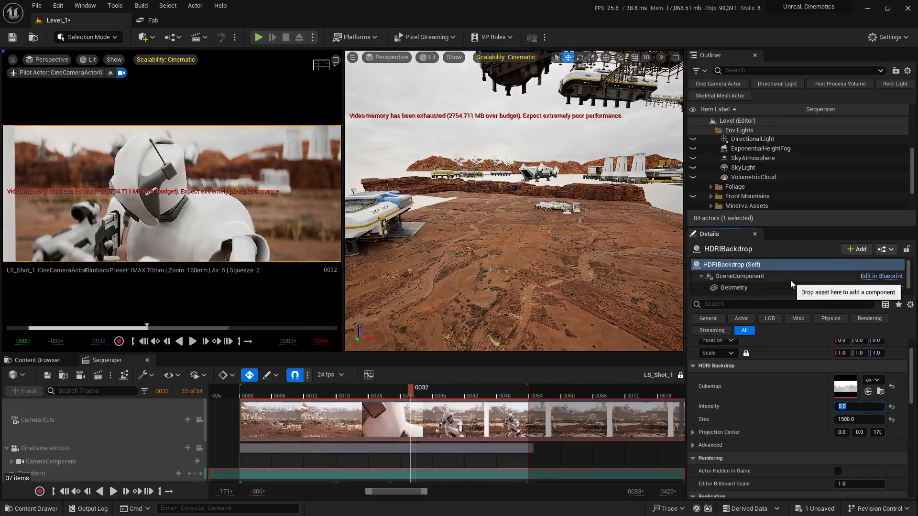
{"action": "type", "text": ".5"}
{"action": "key", "text": "Return"}
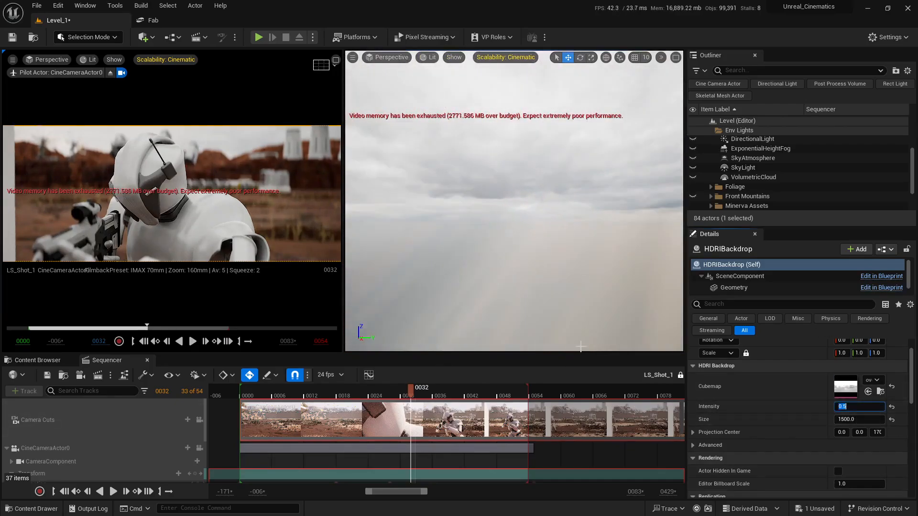
{"action": "type", "text": "25"}
{"action": "key", "text": "Return"}
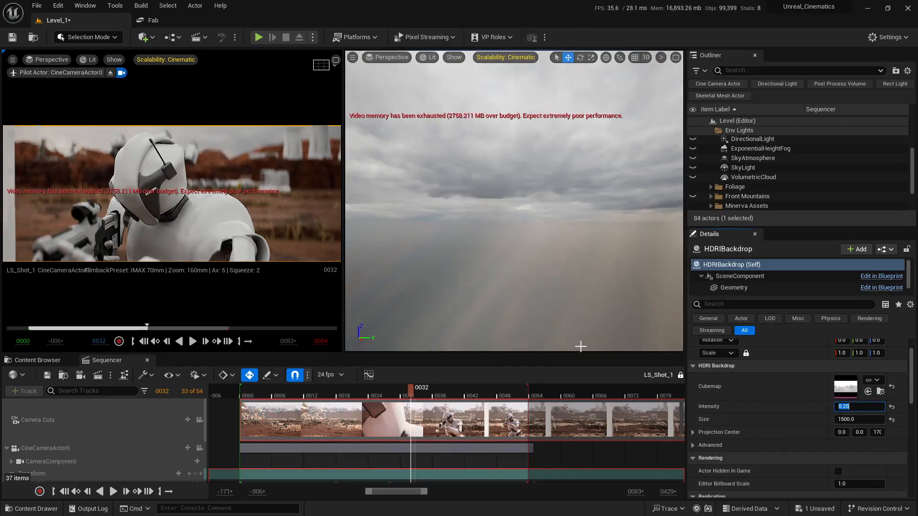
- Rotate the HDRI backdrop about its vertical axis to about -114 degrees
{"action": "right_click_drag", "start_coordinate": [522, 206], "coordinate": [511, 223]}
{"action": "key", "text": "s"}
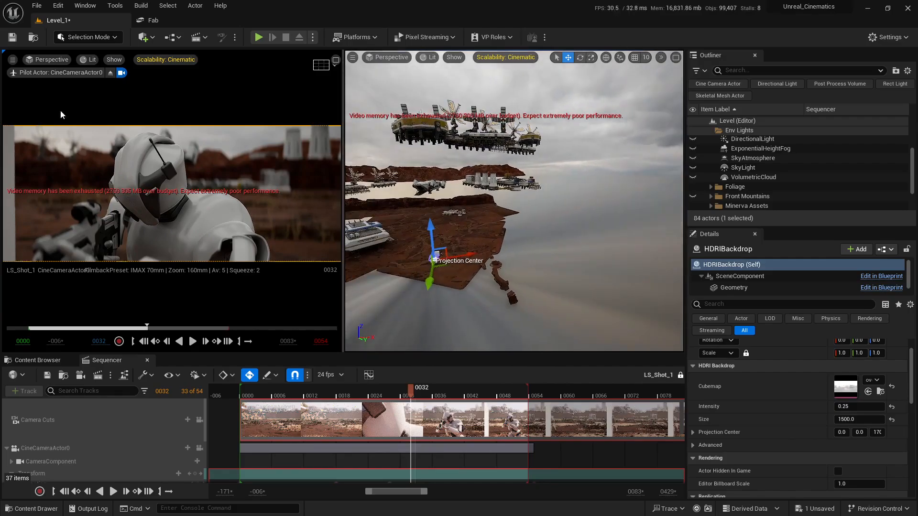
{"action": "mouse_move", "coordinate": [519, 312]}
{"action": "right_mouse_down"}
{"action": "mouse_move", "coordinate": [564, 313]}
{"action": "mouse_move", "coordinate": [520, 312]}
{"action": "right_mouse_up"}
{"action": "key", "text": "e"}
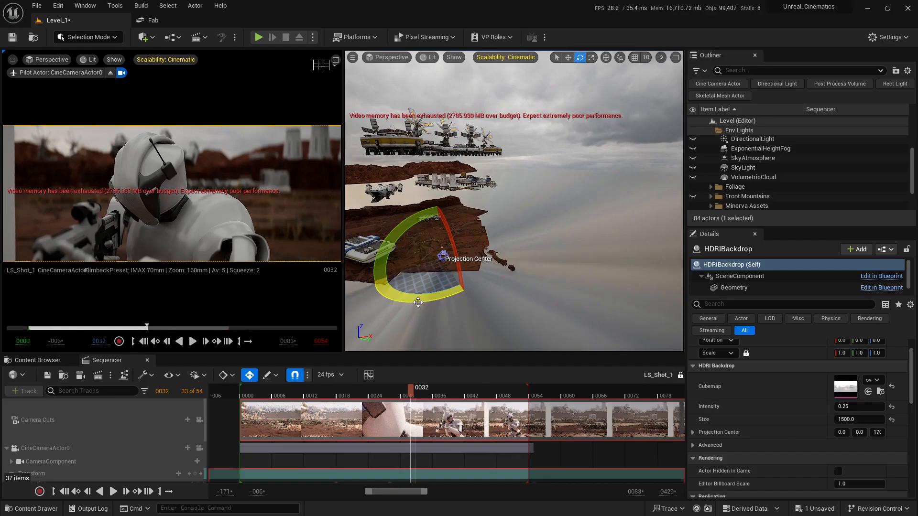
{"action": "left_click_drag", "start_coordinate": [490, 241], "coordinate": [450, 234]}
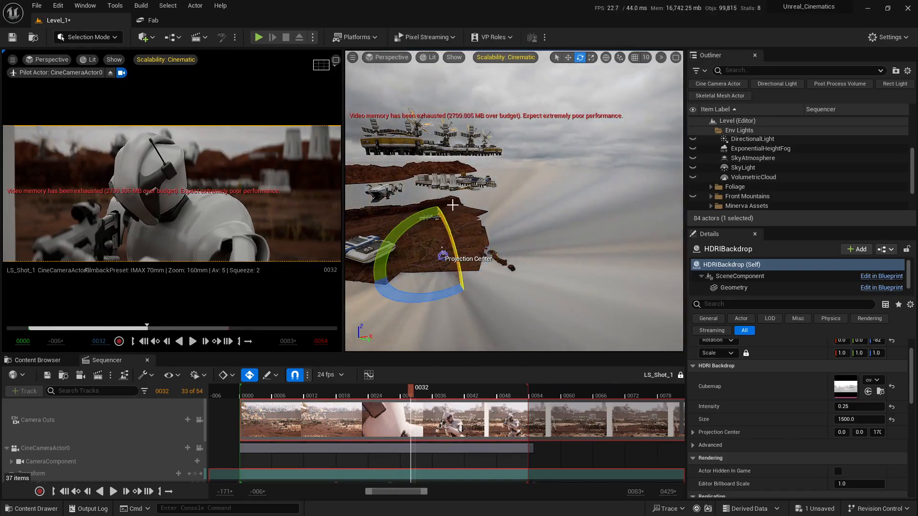
{"action": "key", "text": "d"}
{"action": "right_click_drag", "start_coordinate": [452, 205], "coordinate": [373, 203]}
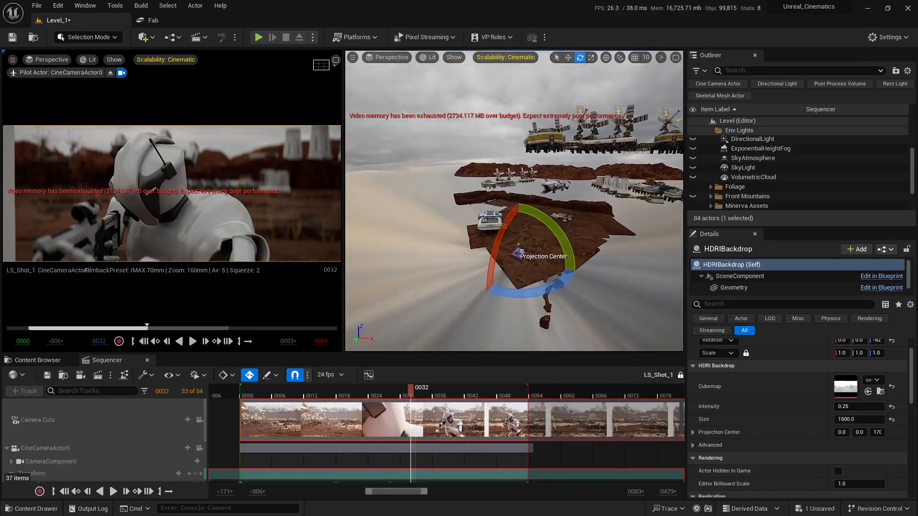
{"action": "right_click_drag", "start_coordinate": [442, 293], "coordinate": [443, 288]}
{"action": "left_click_drag", "start_coordinate": [491, 298], "coordinate": [552, 262]}
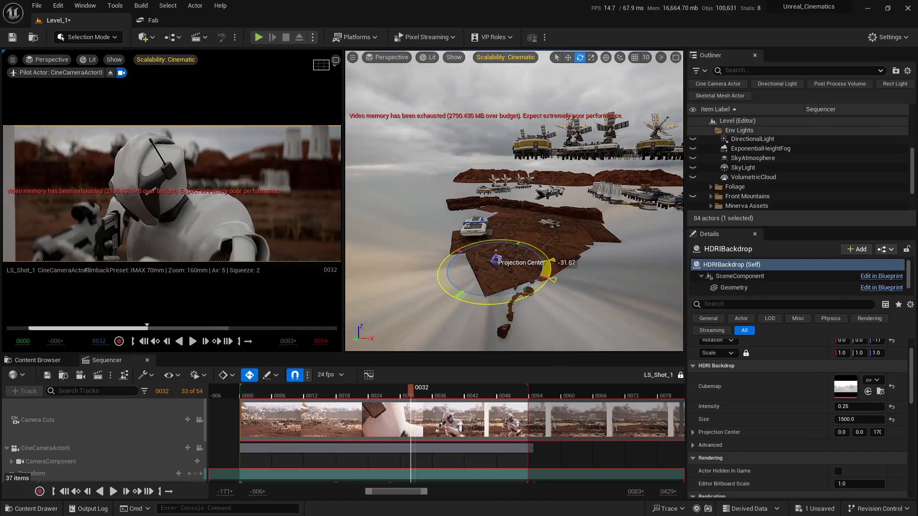
- Set the HDRI backdrop's Projection Center Z value to -1000
{"action": "key", "text": "w"}
{"action": "right_click_drag", "start_coordinate": [612, 226], "coordinate": [595, 217]}
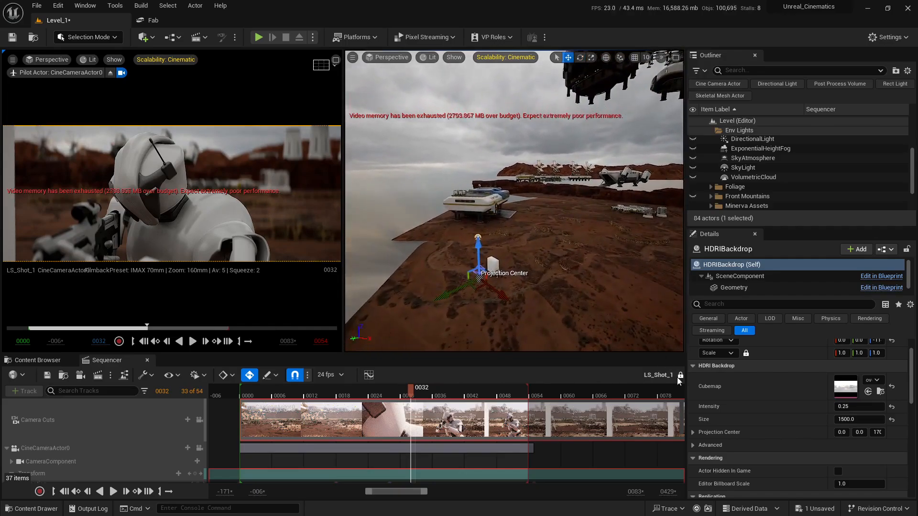
{"action": "left_click_drag", "start_coordinate": [686, 415], "coordinate": [623, 415]}
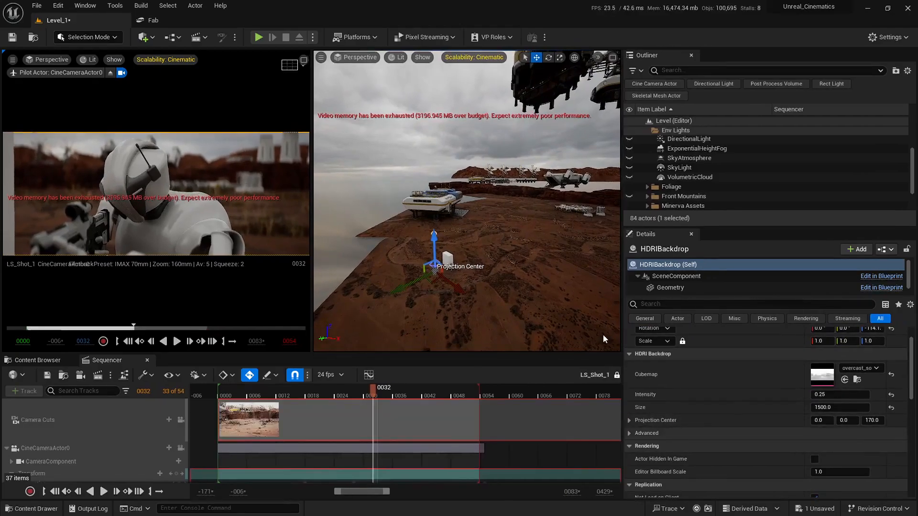
{"action": "right_click_drag", "start_coordinate": [544, 306], "coordinate": [544, 306]}
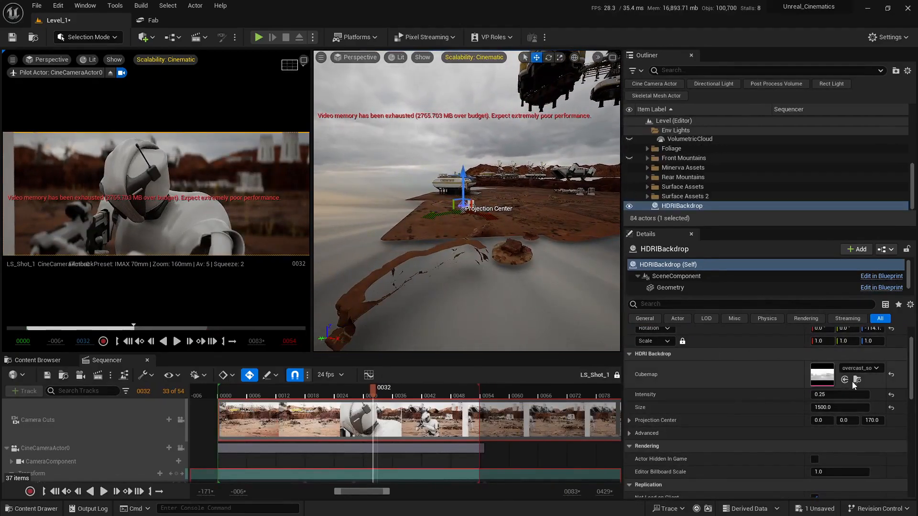
{"action": "left_click", "coordinate": [872, 421]}
{"action": "type", "text": "50"}
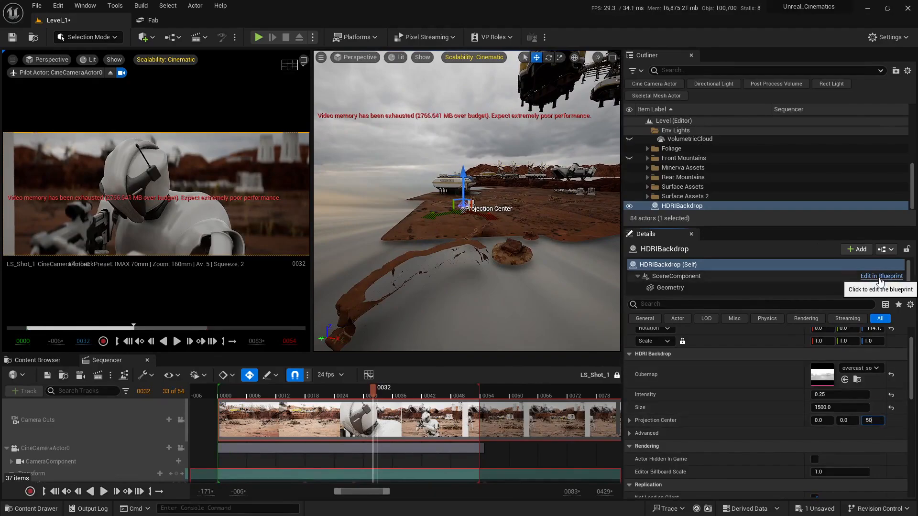
{"action": "type", "text": "0"}
{"action": "key", "text": "Return"}
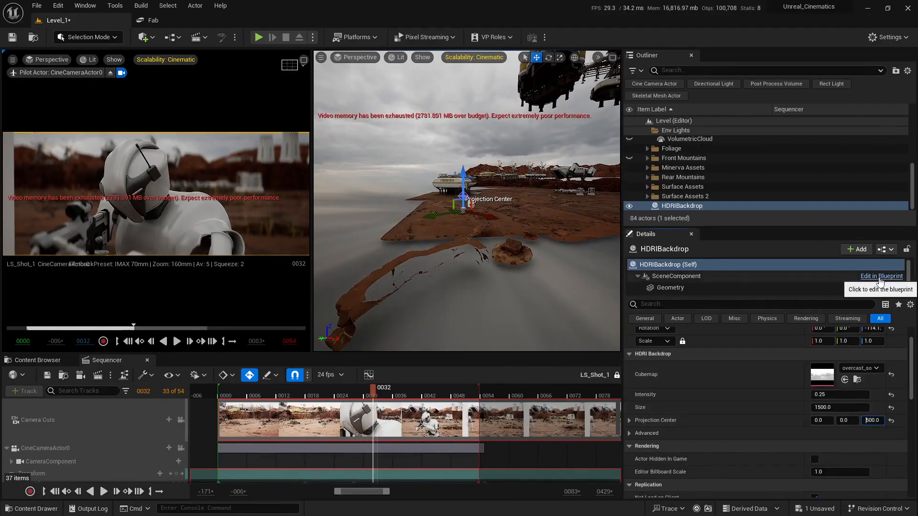
{"action": "type", "text": "-500"}
{"action": "key", "text": "Return"}
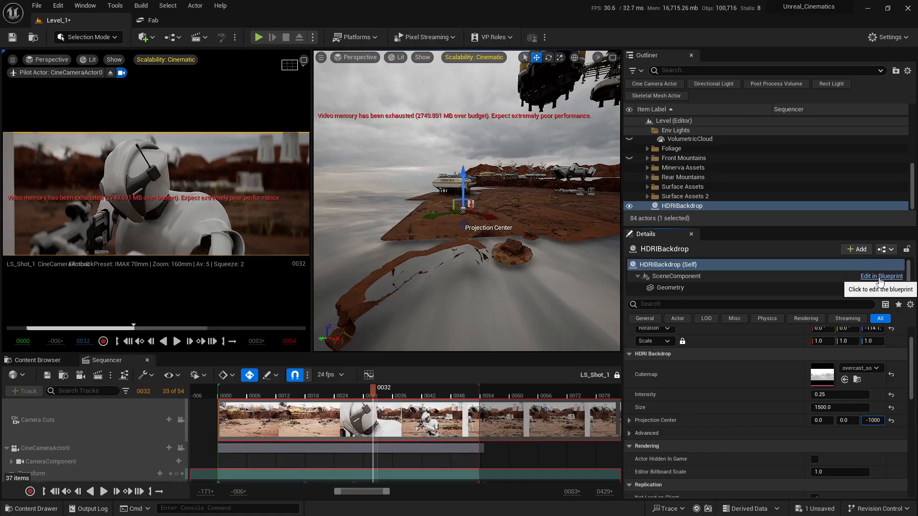
{"action": "type", "text": "-1000"}
{"action": "key", "text": "Return"}
- Scrub the shot through frames 0007 to 0025 to check the backdrop in the camera view
{"action": "right_click_drag", "start_coordinate": [490, 280], "coordinate": [552, 268]}
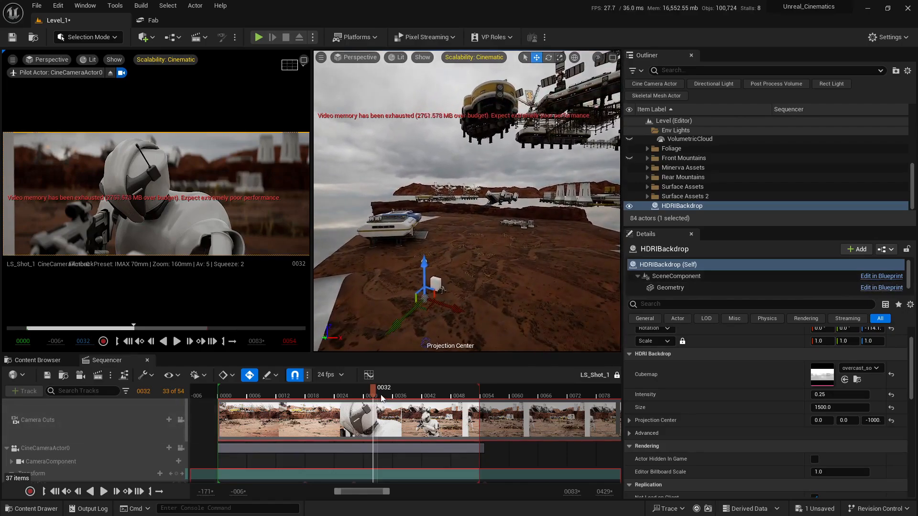
{"action": "left_click_drag", "start_coordinate": [381, 396], "coordinate": [330, 397]}
{"action": "left_click_drag", "start_coordinate": [312, 397], "coordinate": [253, 398]}
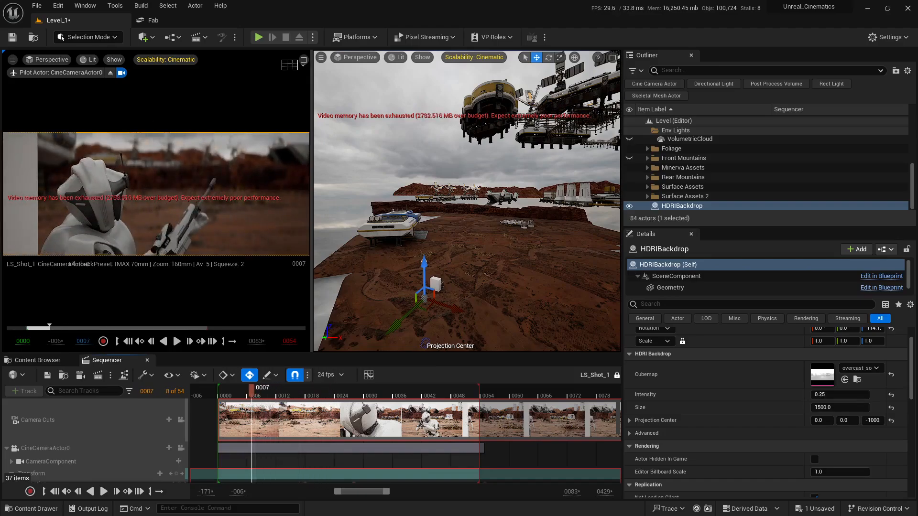
{"action": "right_click_drag", "start_coordinate": [467, 215], "coordinate": [489, 225]}
{"action": "left_click_drag", "start_coordinate": [258, 393], "coordinate": [339, 393]}
- Rotate the HDRI backdrop about its vertical axis to about -86.68 degrees
{"action": "key", "text": "e"}
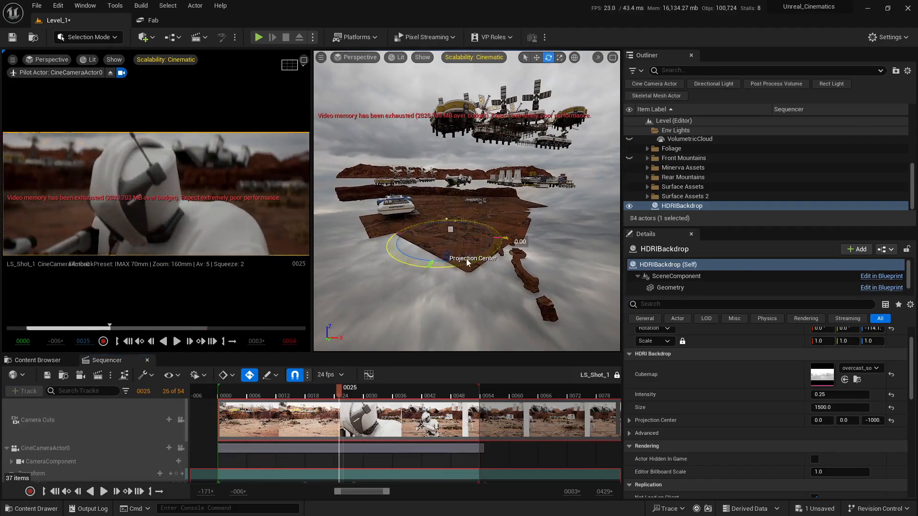
{"action": "left_click_drag", "start_coordinate": [467, 262], "coordinate": [526, 267]}
{"action": "key", "text": "w"}
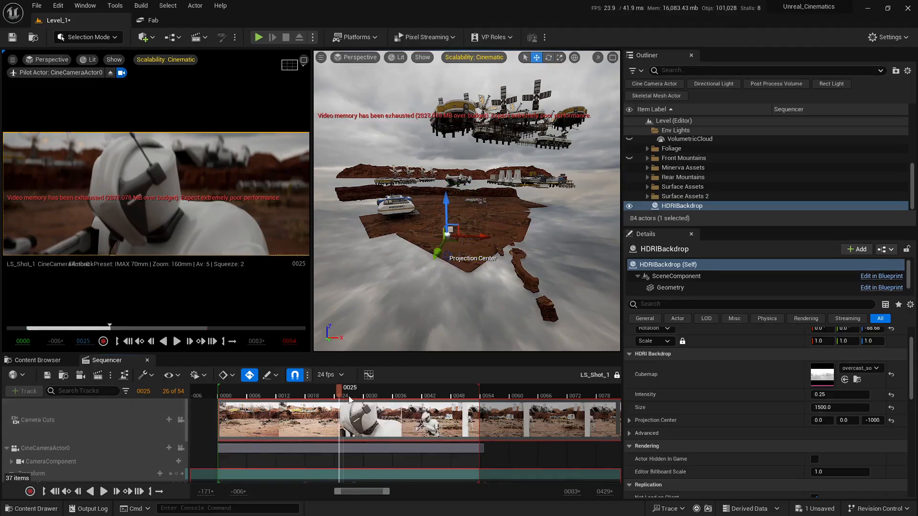
- Return the shot to frame 0000 and save the level
{"action": "left_click_drag", "start_coordinate": [349, 397], "coordinate": [218, 416]}
{"action": "left_click", "coordinate": [837, 512]}
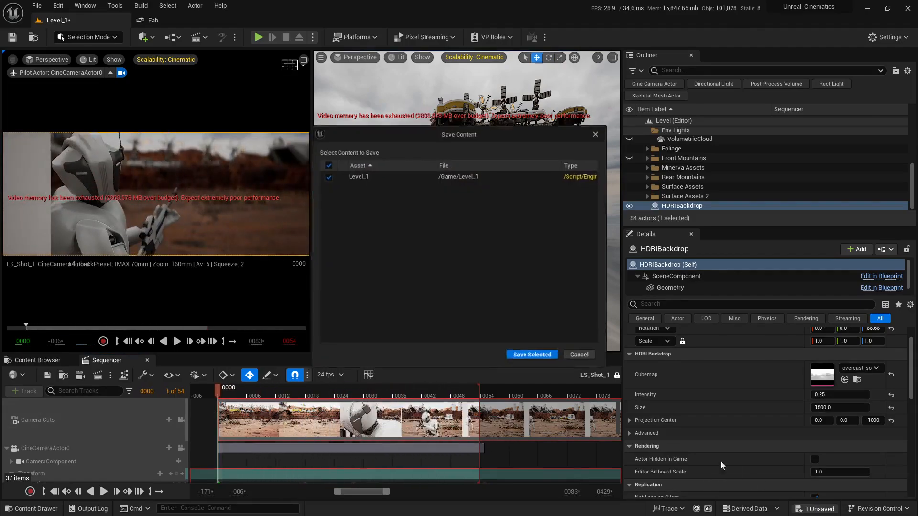
{"action": "left_click", "coordinate": [536, 358]}
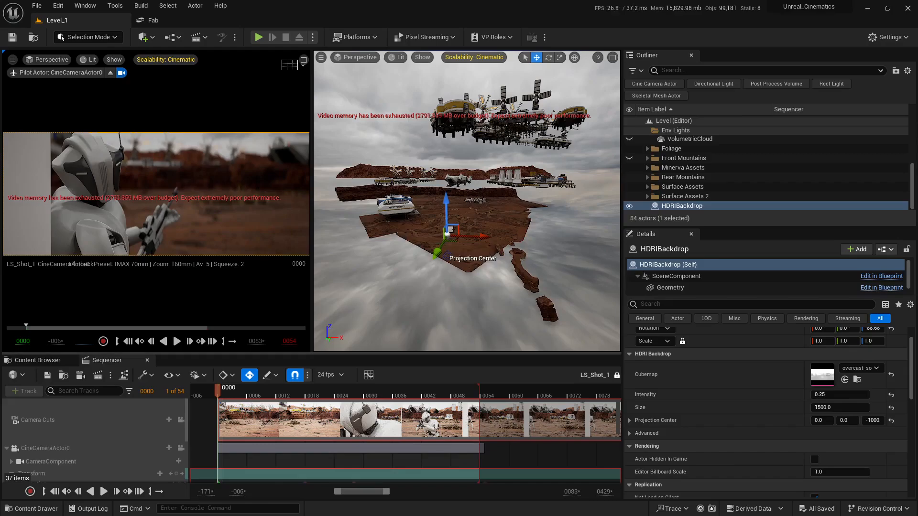
- Try raising the backdrop's Intensity to 1.53, restore it to 0.25 and save the level
{"action": "right_click_drag", "start_coordinate": [503, 193], "coordinate": [497, 249]}
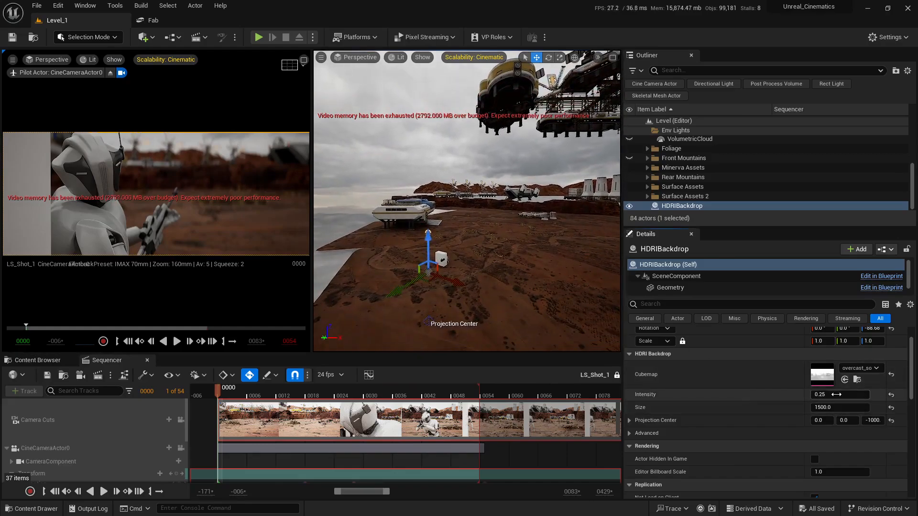
{"action": "left_click_drag", "start_coordinate": [837, 394], "coordinate": [880, 395]}
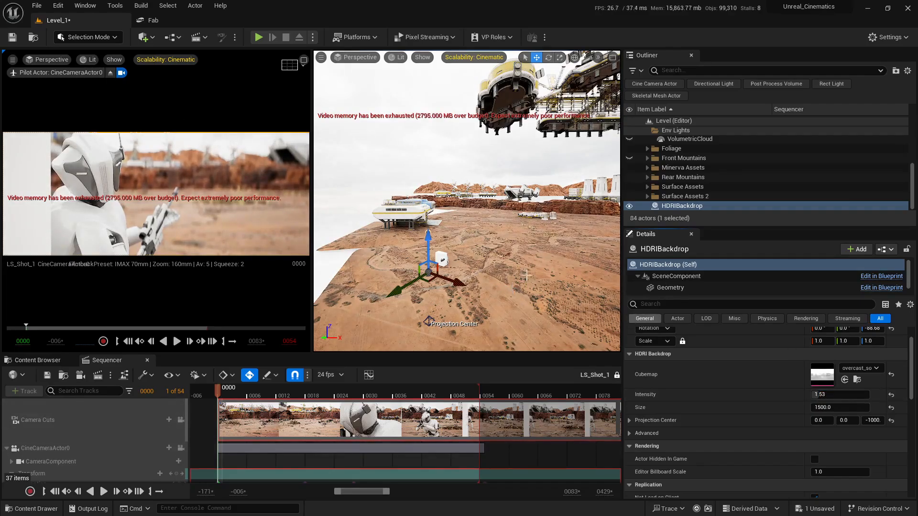
{"action": "right_click_drag", "start_coordinate": [527, 276], "coordinate": [659, 257]}
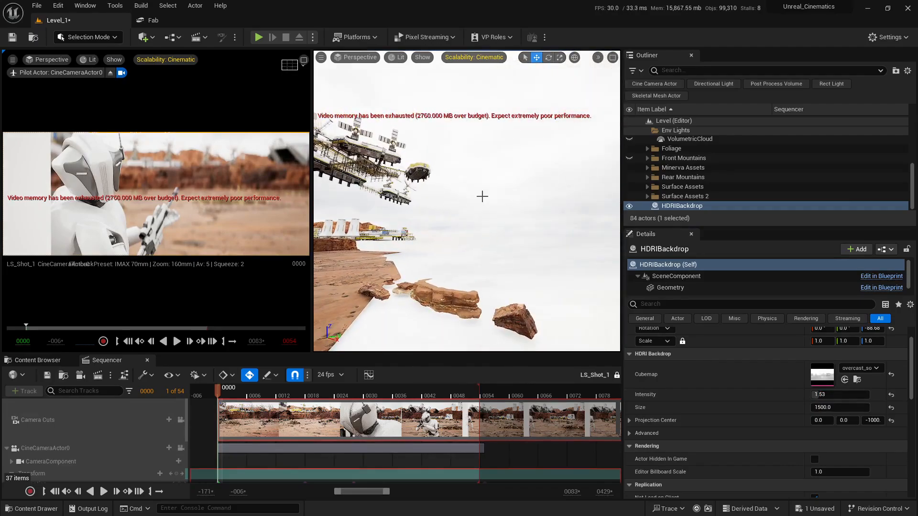
{"action": "right_click_drag", "start_coordinate": [470, 200], "coordinate": [365, 234]}
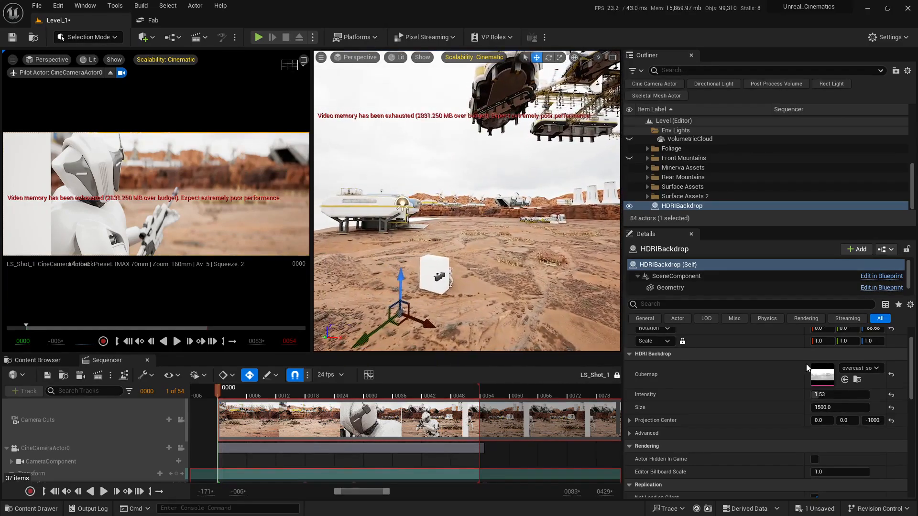
{"action": "left_click_drag", "start_coordinate": [851, 394], "coordinate": [830, 394]}
{"action": "key", "text": "ctrl+s"}
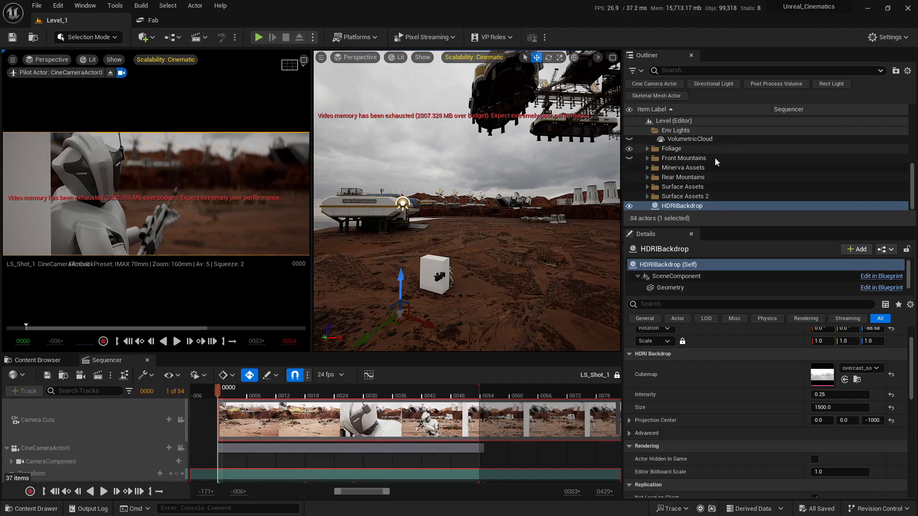
- Duplicate the SkyLight actor
{"action": "left_click", "coordinate": [689, 160]}
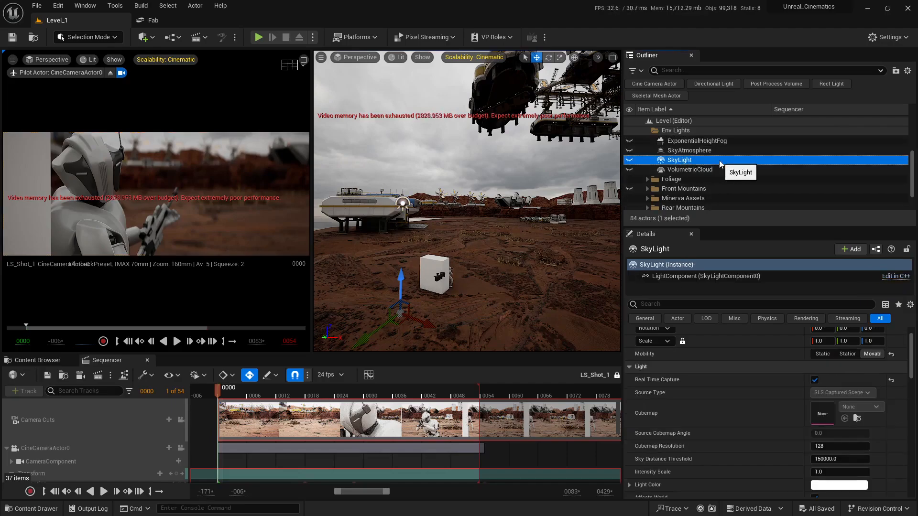
{"action": "key", "text": "ctrl+d"}
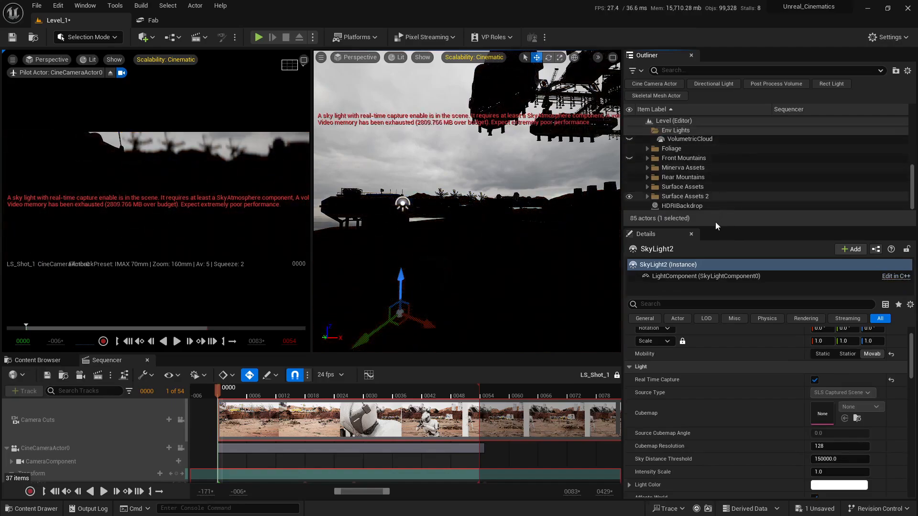
{"action": "left_click_drag", "start_coordinate": [721, 229], "coordinate": [714, 336]}
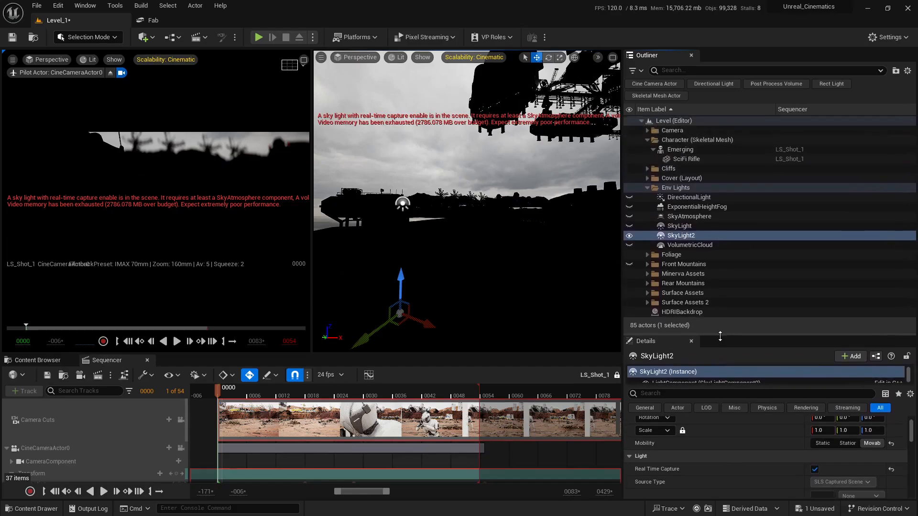
- Move SkyLight2 into a new outliner folder named HDRI Overcast
{"action": "right_click", "coordinate": [683, 238]}
{"action": "mouse_move", "coordinate": [725, 454]}
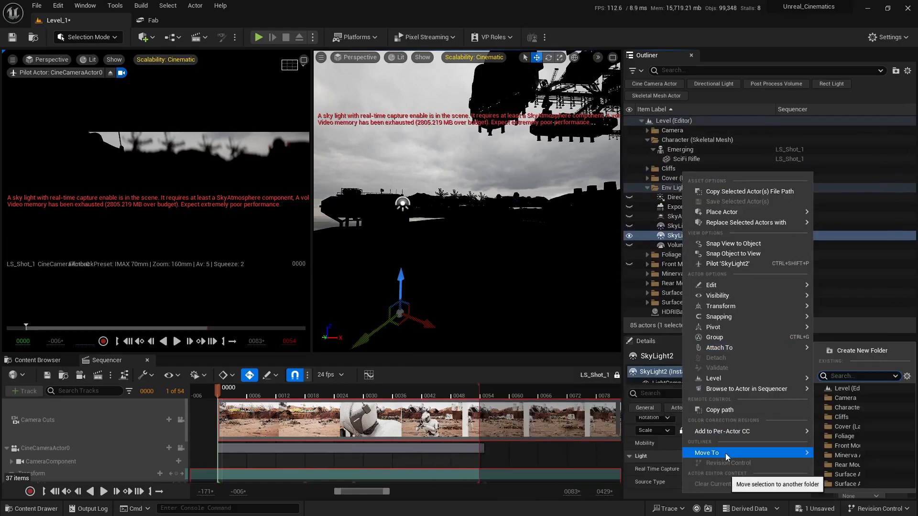
{"action": "left_click", "coordinate": [851, 350]}
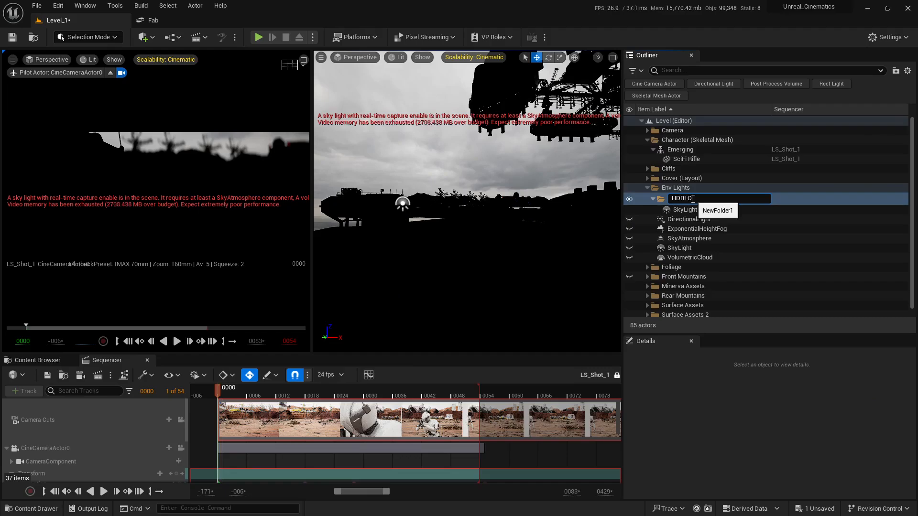
{"action": "type", "text": "HDRI Overcast"}
{"action": "key", "text": "Return"}
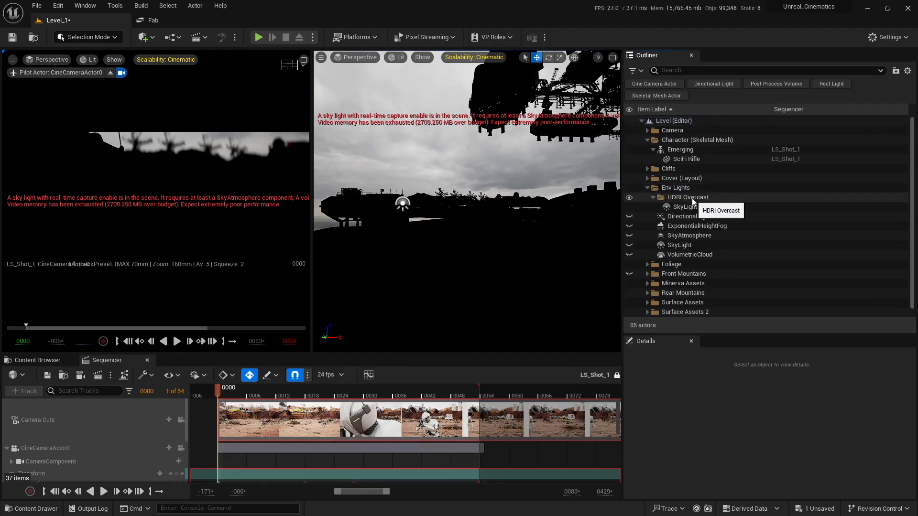
- Move the HDRIBackdrop actor into the HDRI Overcast folder
{"action": "scroll", "coordinate": [684, 287], "scroll_direction": "down", "scroll_amount": 1}
{"action": "left_click_drag", "start_coordinate": [681, 313], "coordinate": [685, 188]}
{"action": "left_click", "coordinate": [653, 189]}
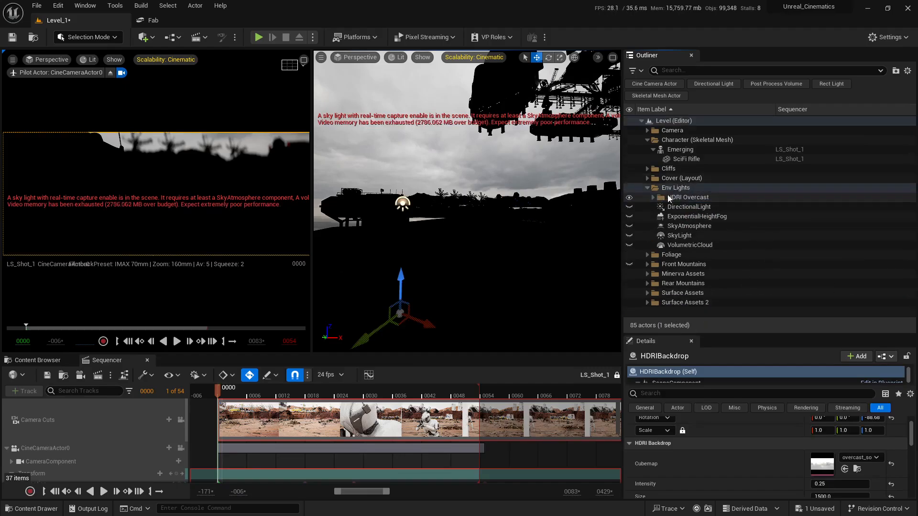
- Move the HDRI Overcast folder out of Env Lights to the level root
{"action": "left_click", "coordinate": [683, 198]}
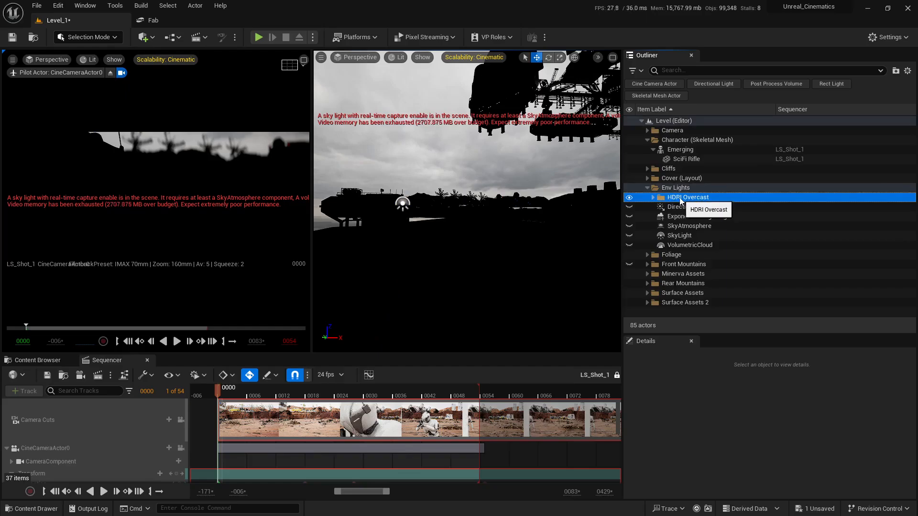
{"action": "left_click_drag", "start_coordinate": [680, 200], "coordinate": [690, 163]}
{"action": "left_click_drag", "start_coordinate": [666, 123], "coordinate": [653, 120]}
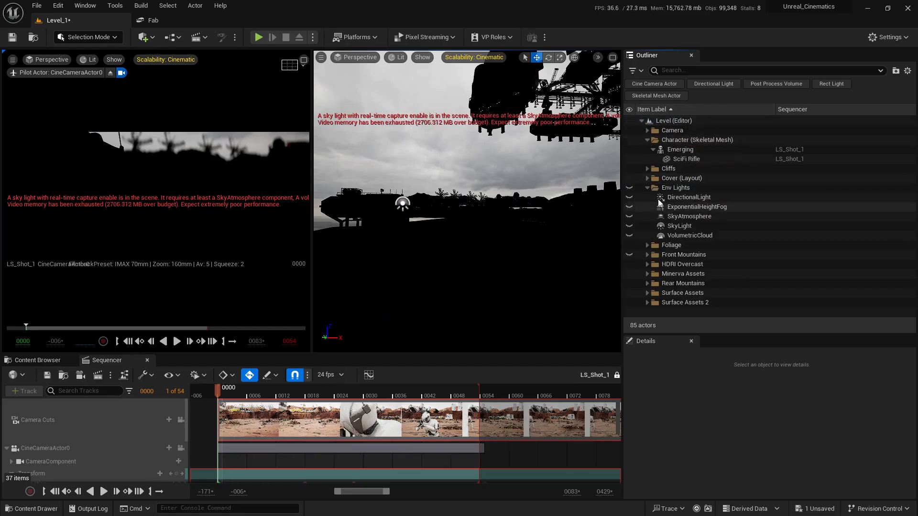
- Expand and collapse the outliner folders to review the HDRI Overcast folder's contents
{"action": "left_click", "coordinate": [648, 141]}
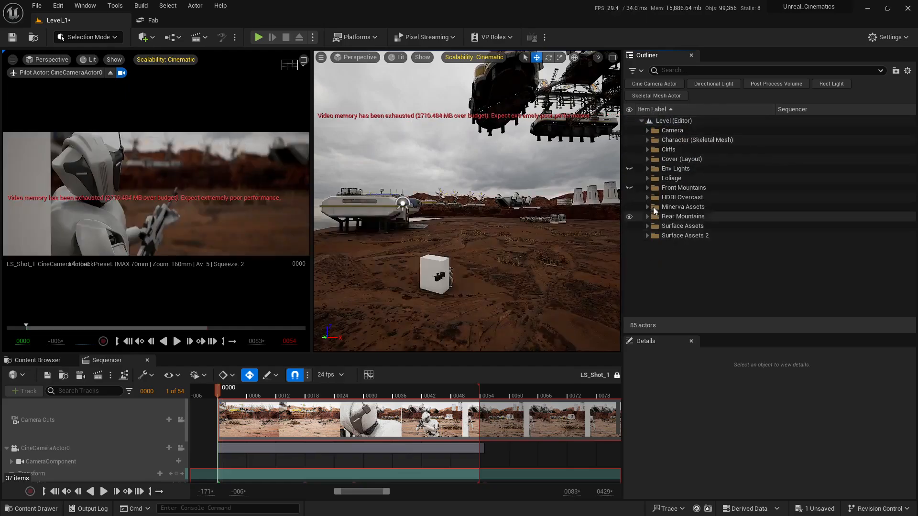
{"action": "left_click", "coordinate": [648, 197]}
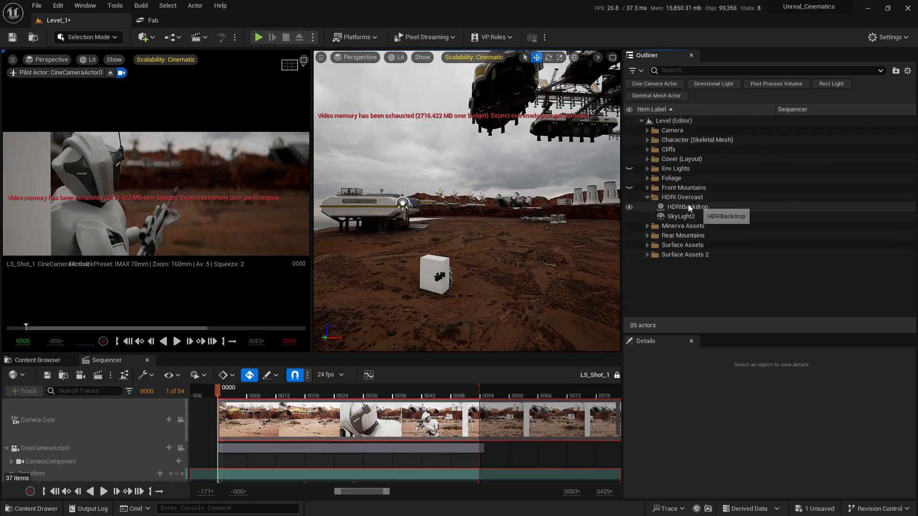
{"action": "left_click", "coordinate": [647, 168]}
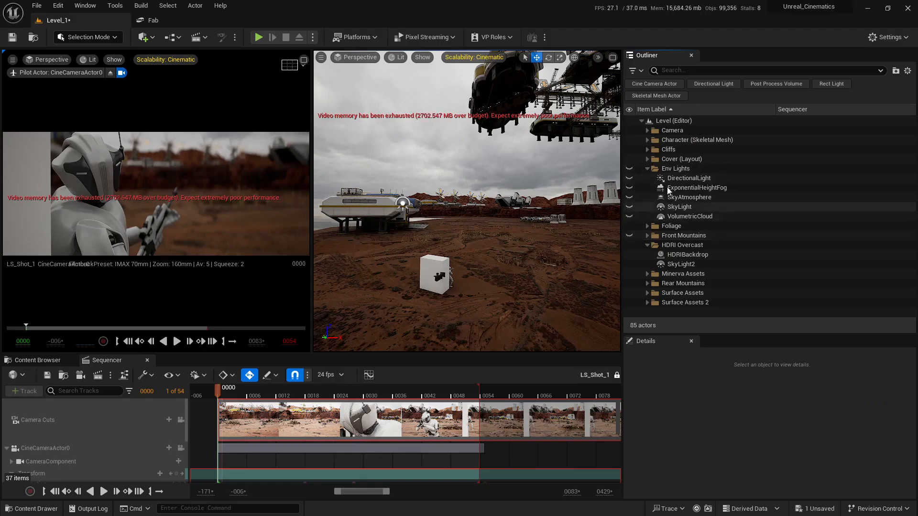
{"action": "left_click", "coordinate": [648, 168]}
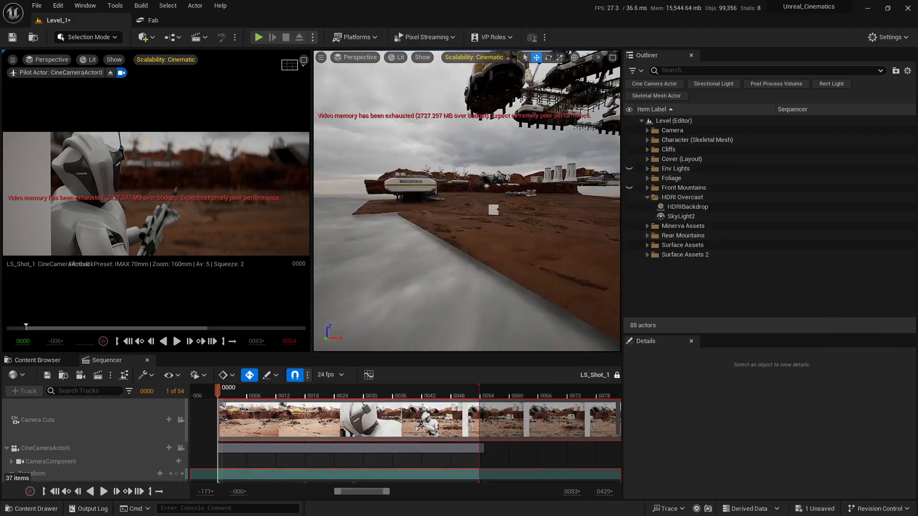
- Select SkyLight2 in the HDRI Overcast folder and turn off its Real Time Capture
{"action": "left_click", "coordinate": [681, 216]}
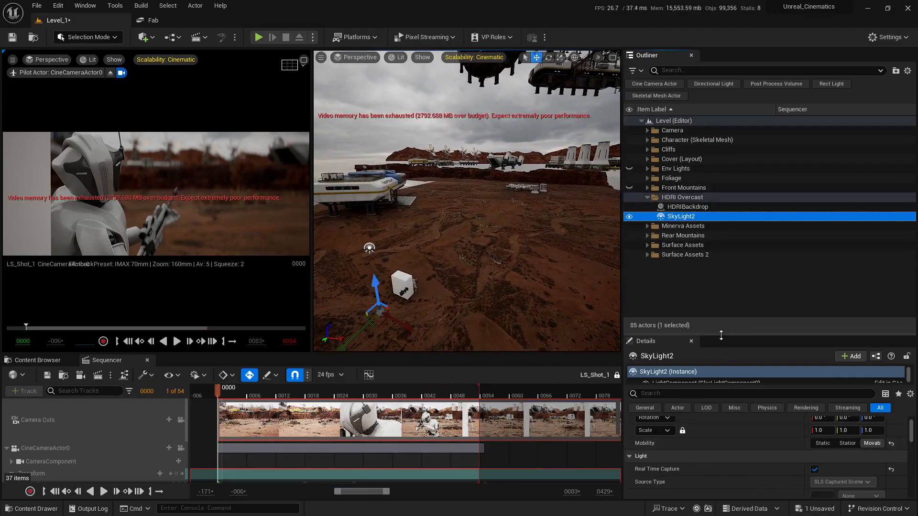
{"action": "left_click_drag", "start_coordinate": [721, 335], "coordinate": [719, 228]}
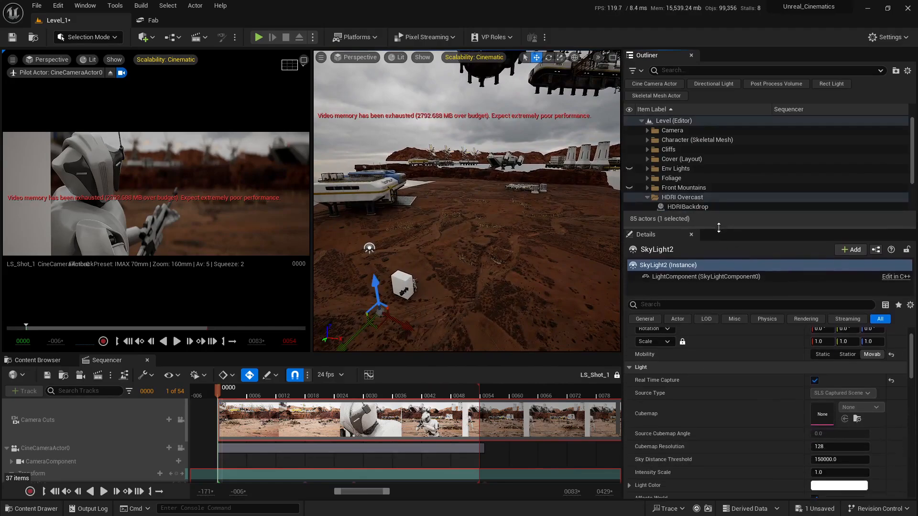
{"action": "left_click", "coordinate": [39, 360]}
{"action": "scroll", "coordinate": [786, 385], "scroll_direction": "down", "scroll_amount": 1}
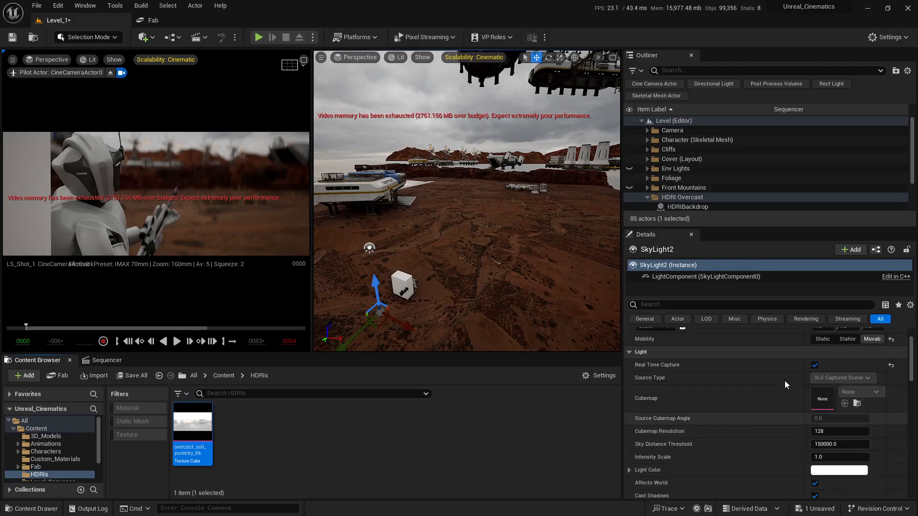
{"action": "left_click", "coordinate": [816, 367]}
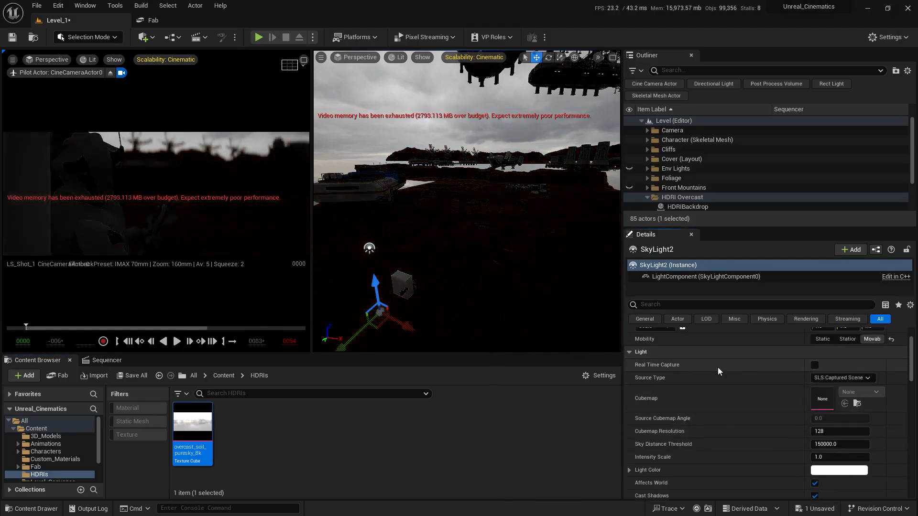
- Set SkyLight2's Source Type to SLS Specified Cubemap and assign the overcast_soil_puresky cubemap from the HDRIs folder
{"action": "left_click", "coordinate": [842, 382]}
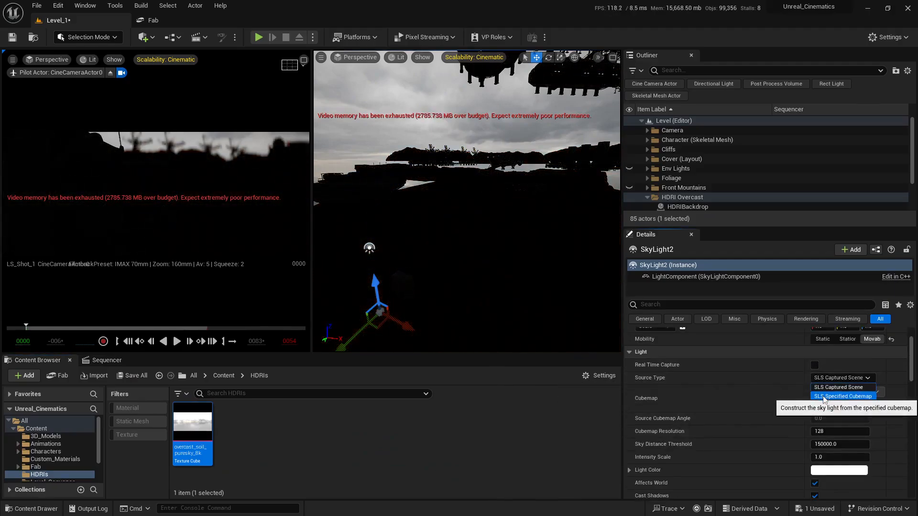
{"action": "left_click", "coordinate": [829, 396]}
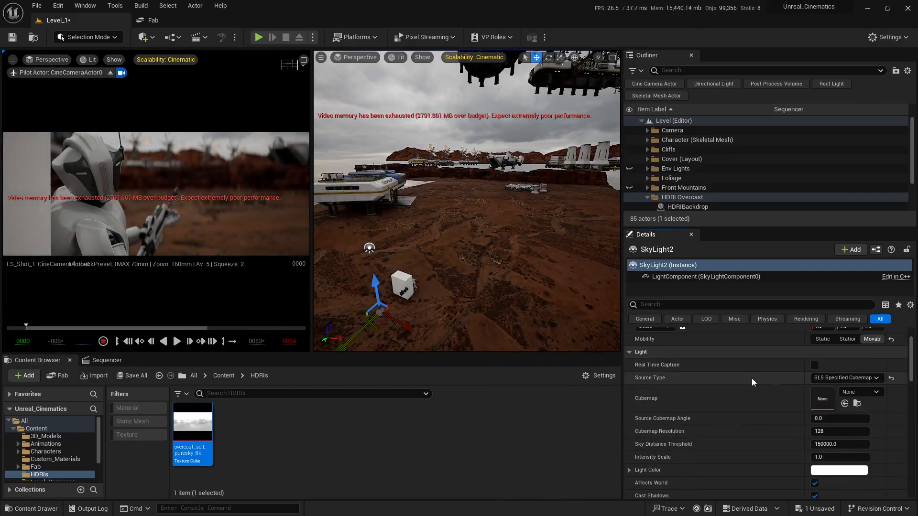
{"action": "left_click_drag", "start_coordinate": [205, 430], "coordinate": [818, 407]}
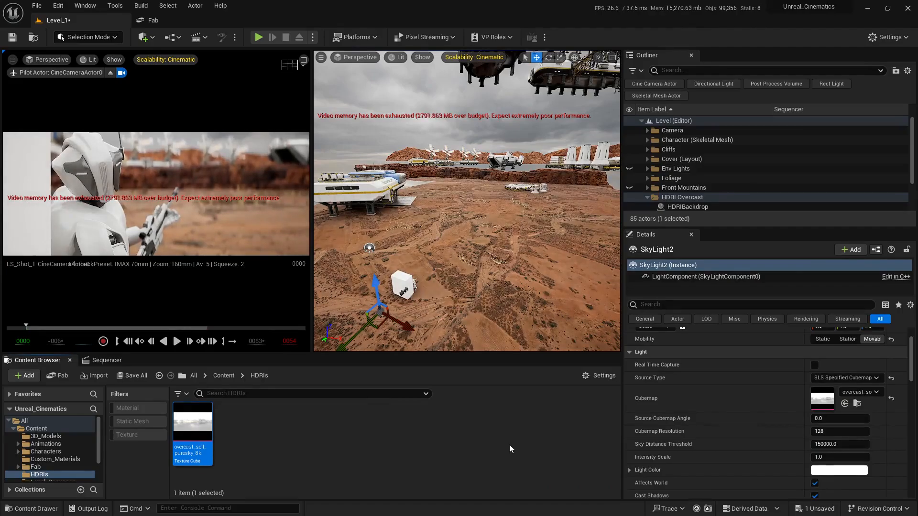
- Set the sky light's Intensity Scale to 2
{"action": "key", "text": "s"}
{"action": "right_click_drag", "start_coordinate": [479, 232], "coordinate": [484, 227]}
{"action": "key", "text": "w"}
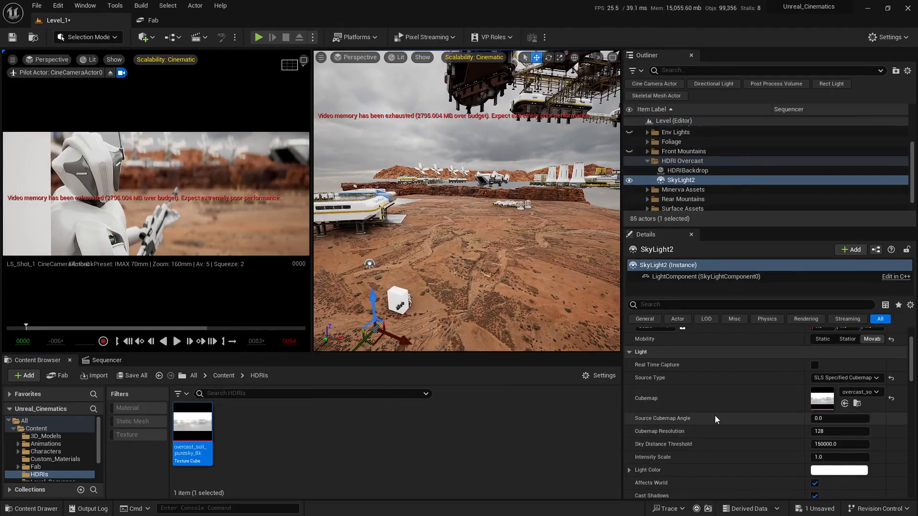
{"action": "scroll", "coordinate": [694, 415], "scroll_direction": "down", "scroll_amount": 3}
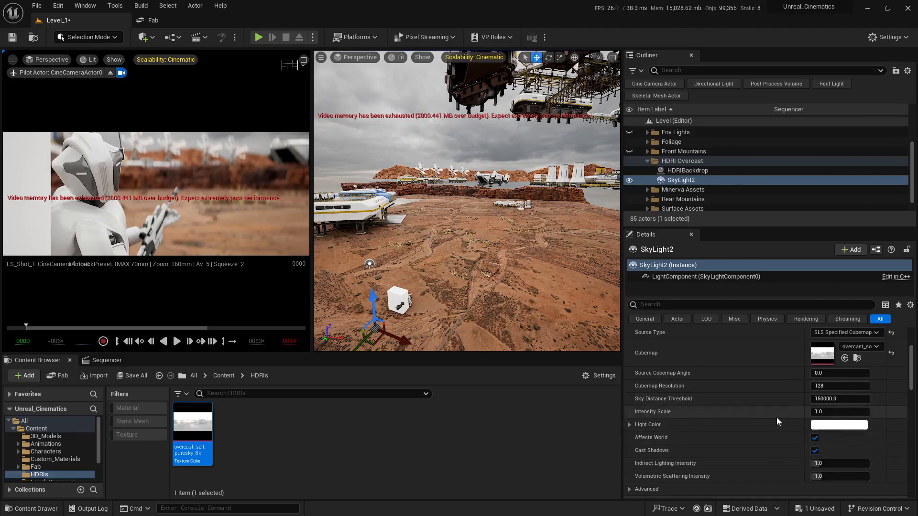
{"action": "right_click_drag", "start_coordinate": [467, 215], "coordinate": [472, 193]}
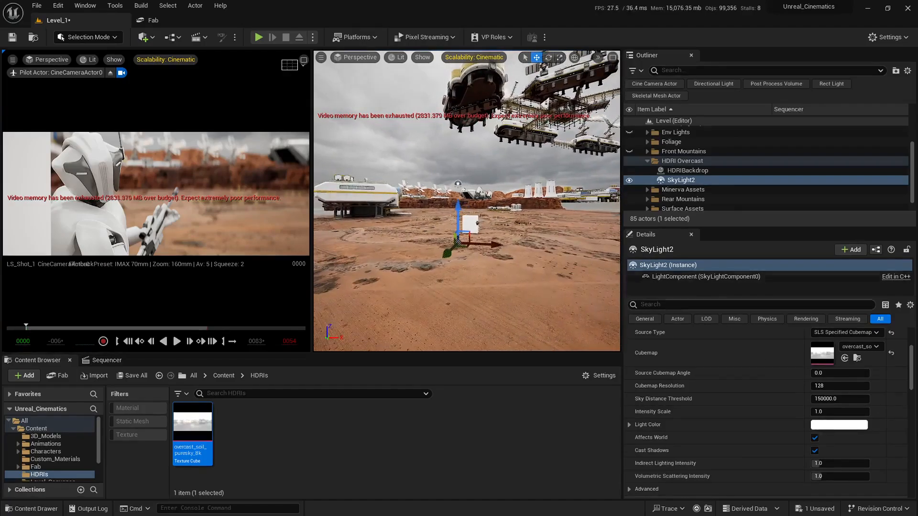
{"action": "left_click", "coordinate": [839, 412]}
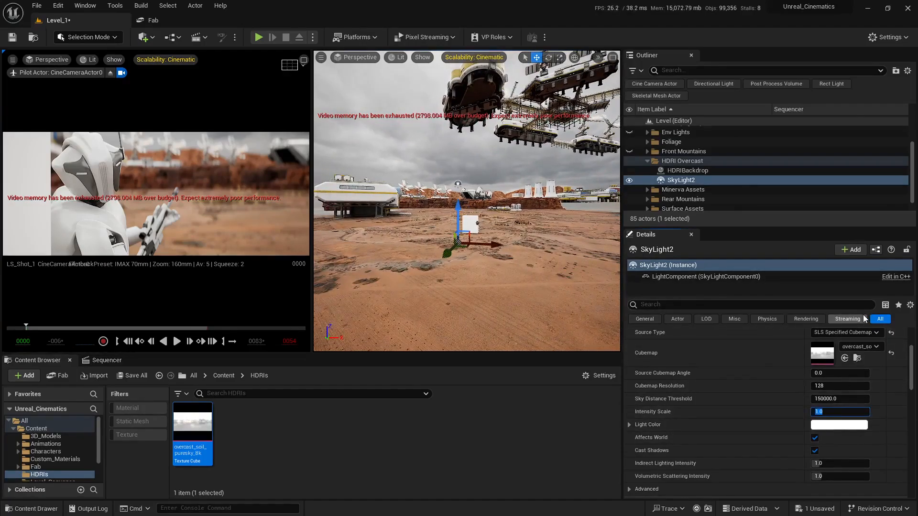
{"action": "type", "text": "2"}
{"action": "key", "text": "Return"}
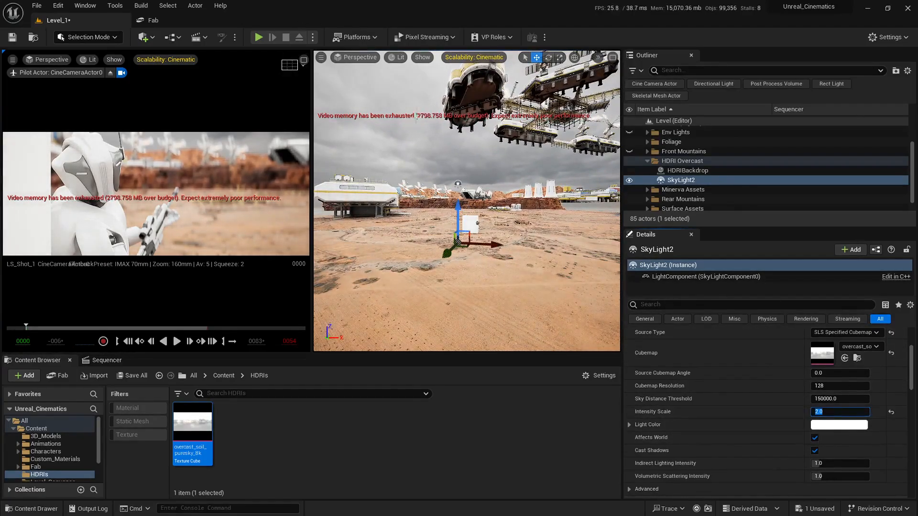
- Set the sky light's Intensity Scale back to 1
{"action": "right_click_drag", "start_coordinate": [455, 167], "coordinate": [436, 182]}
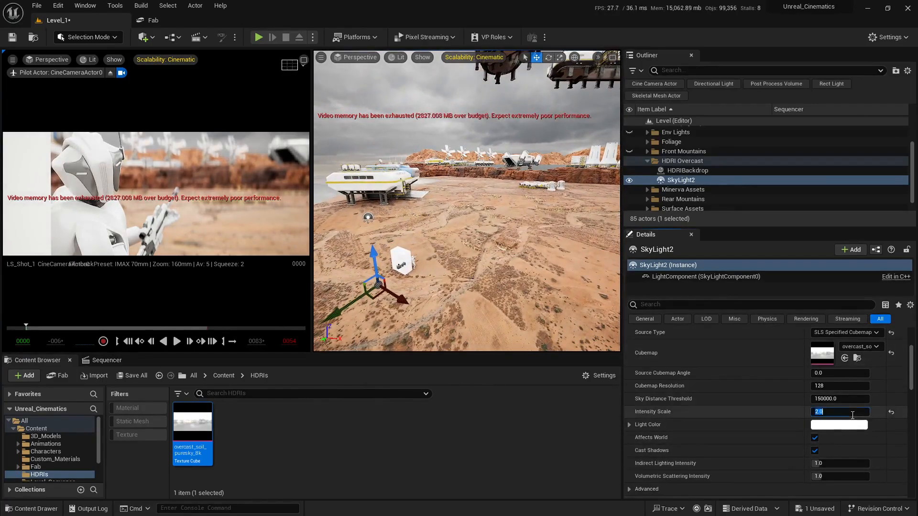
{"action": "type", "text": "1"}
{"action": "key", "text": "Return"}
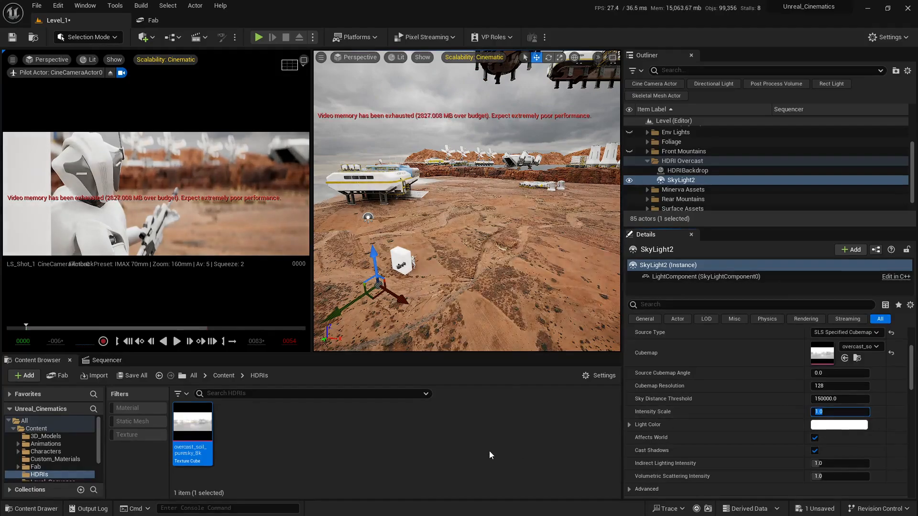
- Save the level
{"action": "mouse_move", "coordinate": [466, 201]}
{"action": "right_mouse_down"}
{"action": "mouse_move", "coordinate": [451, 186]}
{"action": "mouse_move", "coordinate": [482, 183]}
{"action": "mouse_move", "coordinate": [459, 184]}
{"action": "right_mouse_up"}
{"action": "mouse_move", "coordinate": [538, 296]}
{"action": "right_mouse_down"}
{"action": "mouse_move", "coordinate": [512, 304]}
{"action": "mouse_move", "coordinate": [538, 296]}
{"action": "right_mouse_up"}
{"action": "left_click", "coordinate": [817, 509]}
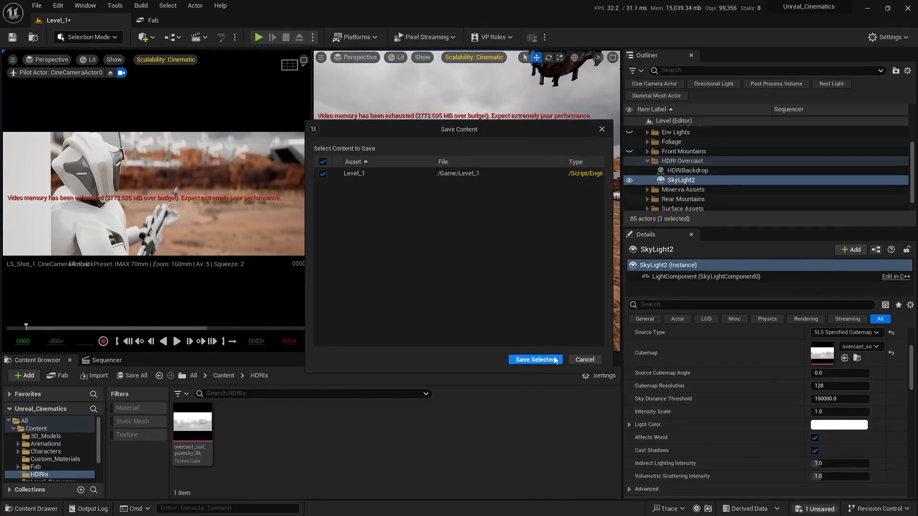
{"action": "left_click", "coordinate": [535, 358]}
- Duplicate the ExponentialHeightFog actor in the Env Lights folder
{"action": "right_click_drag", "start_coordinate": [469, 200], "coordinate": [539, 177]}
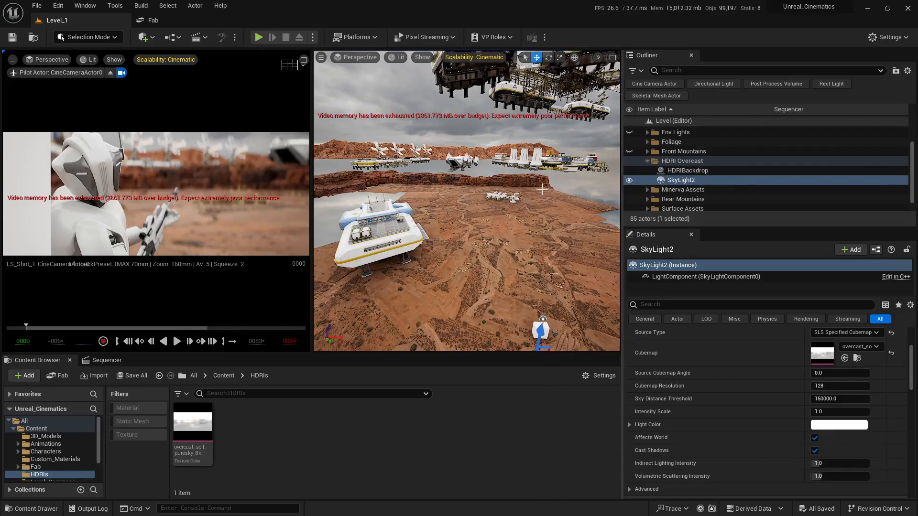
{"action": "scroll", "coordinate": [672, 186], "scroll_direction": "up", "scroll_amount": 3}
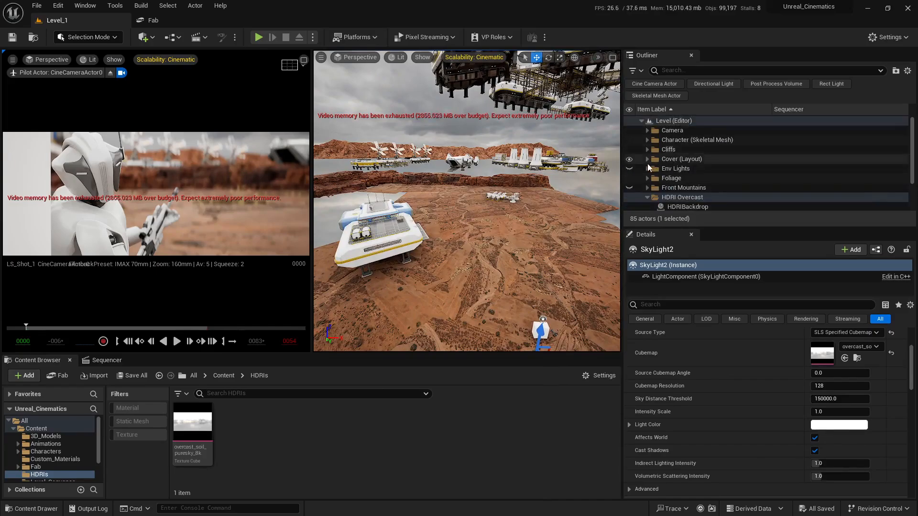
{"action": "left_click", "coordinate": [649, 169]}
{"action": "scroll", "coordinate": [671, 172], "scroll_direction": "down", "scroll_amount": 1}
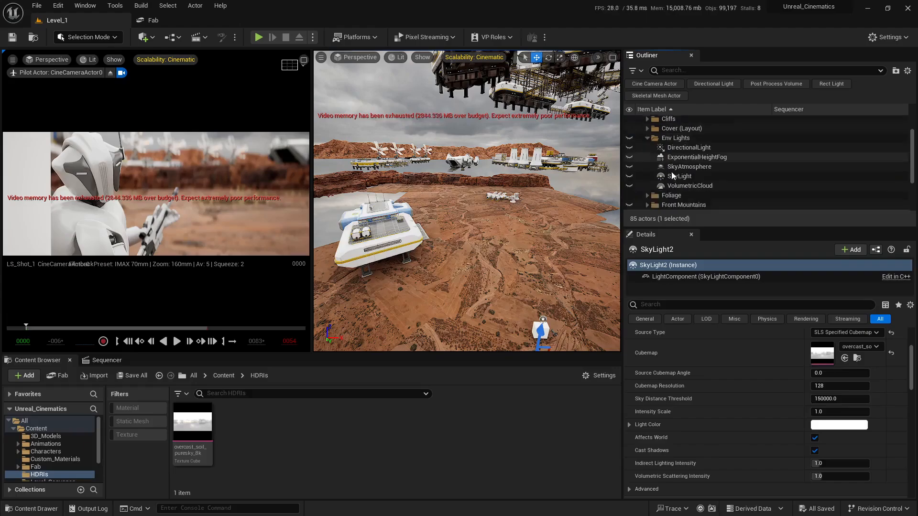
{"action": "left_click", "coordinate": [692, 168]}
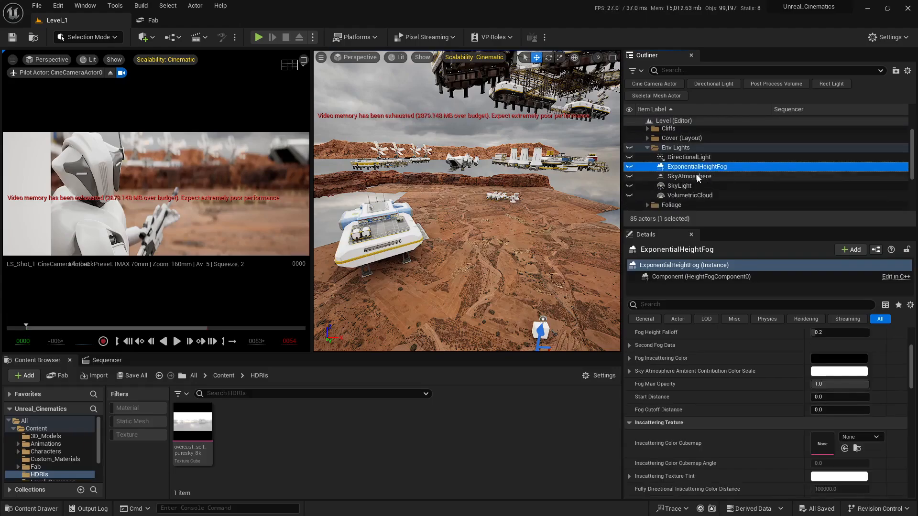
{"action": "key", "text": "ctrl+d"}
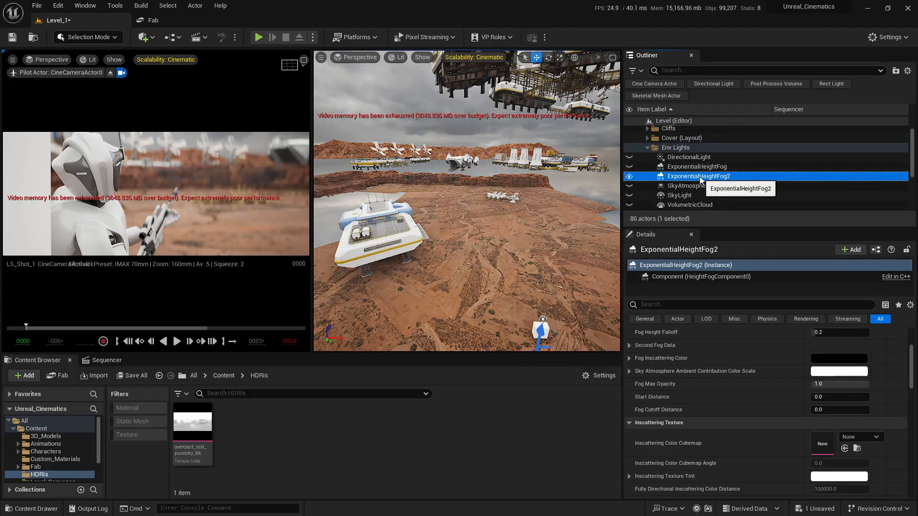
- Move ExponentialHeightFog2 into the HDRI Overcast folder
{"action": "scroll", "coordinate": [693, 180], "scroll_direction": "down", "scroll_amount": 2}
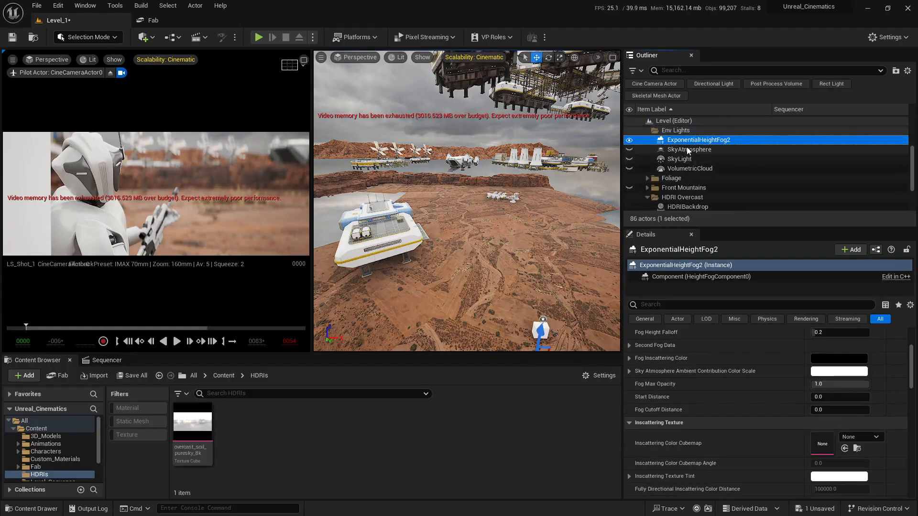
{"action": "left_click_drag", "start_coordinate": [687, 143], "coordinate": [684, 195]}
{"action": "scroll", "coordinate": [651, 190], "scroll_direction": "down", "scroll_amount": 2}
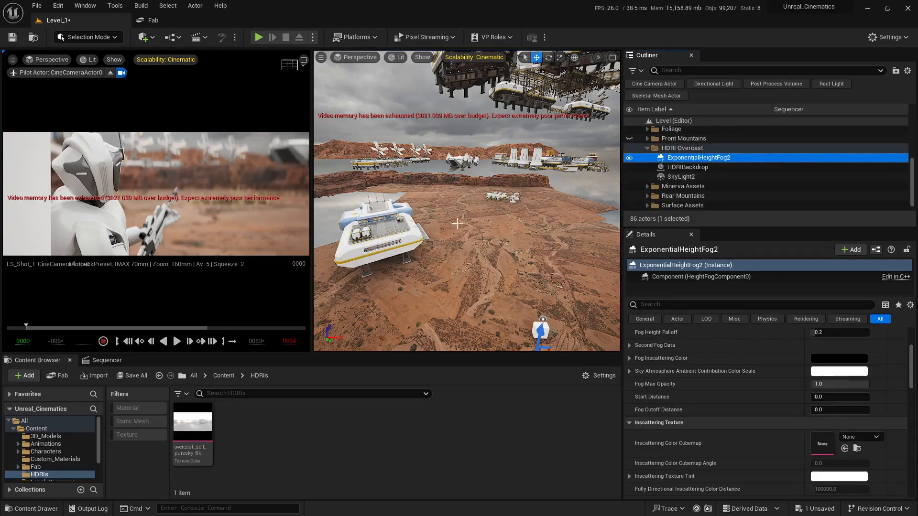
- Toggle ExponentialHeightFog2's visibility and orbit the viewport to compare the scene with and without the new fog
{"action": "mouse_move", "coordinate": [456, 221]}
{"action": "right_mouse_down"}
{"action": "mouse_move", "coordinate": [416, 225]}
{"action": "mouse_move", "coordinate": [452, 218]}
{"action": "right_mouse_up"}
{"action": "key", "text": "w"}
{"action": "left_click", "coordinate": [304, 59]}
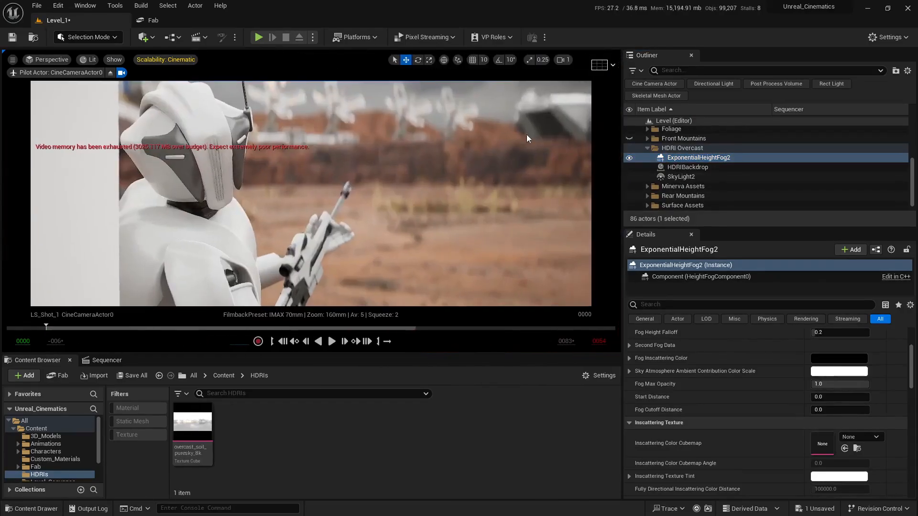
{"action": "left_click", "coordinate": [629, 158]}
{"action": "left_click", "coordinate": [630, 159]}
{"action": "left_click", "coordinate": [630, 159]}
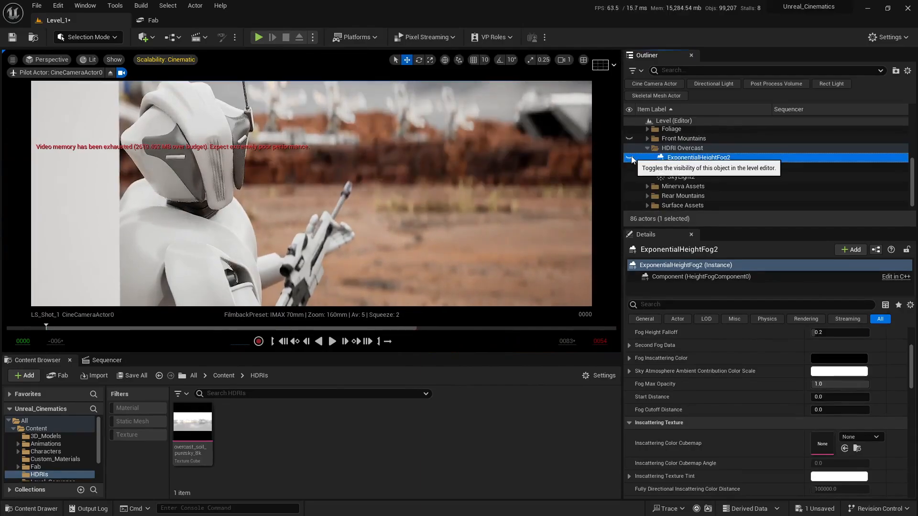
{"action": "left_click", "coordinate": [630, 158]}
{"action": "left_click", "coordinate": [629, 158]}
{"action": "left_click", "coordinate": [630, 158]}
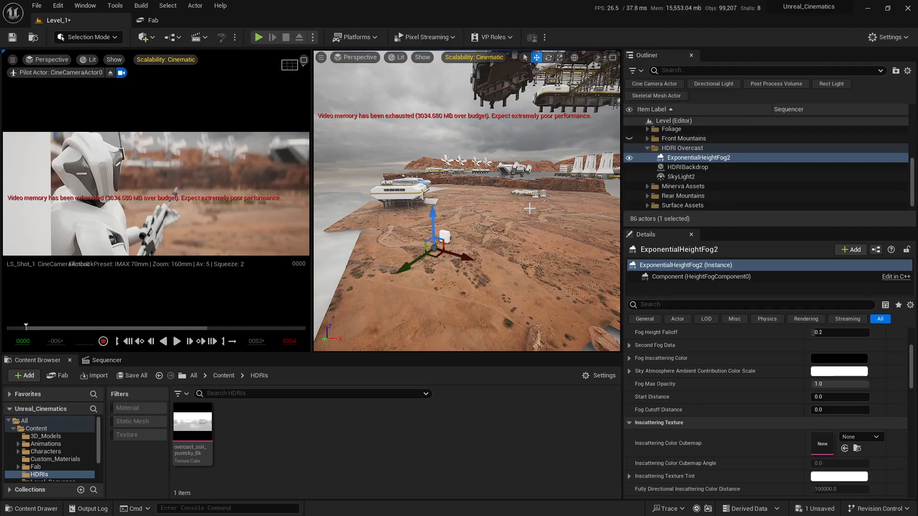
{"action": "mouse_move", "coordinate": [529, 208]}
{"action": "right_mouse_down"}
{"action": "mouse_move", "coordinate": [518, 222]}
{"action": "mouse_move", "coordinate": [526, 208]}
{"action": "mouse_move", "coordinate": [538, 210]}
{"action": "right_mouse_up"}
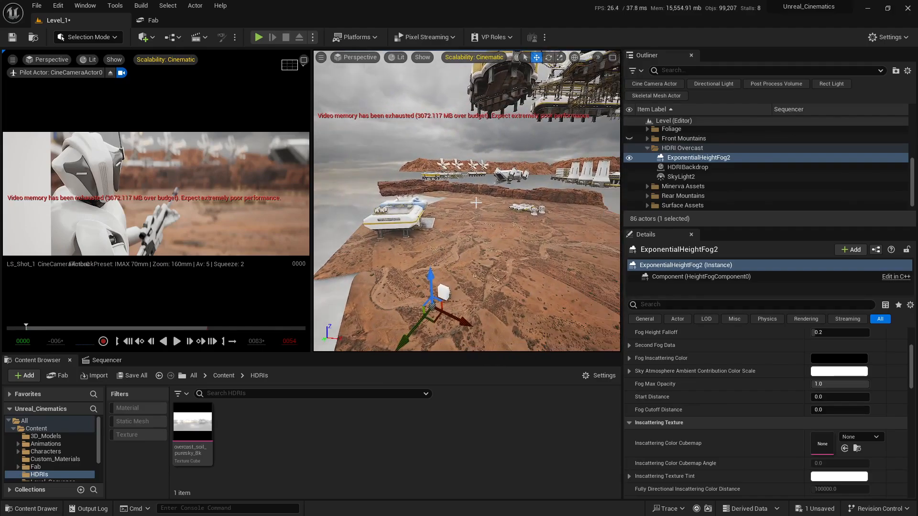
{"action": "right_click_drag", "start_coordinate": [467, 207], "coordinate": [527, 175]}
{"action": "right_click_drag", "start_coordinate": [422, 248], "coordinate": [459, 259]}
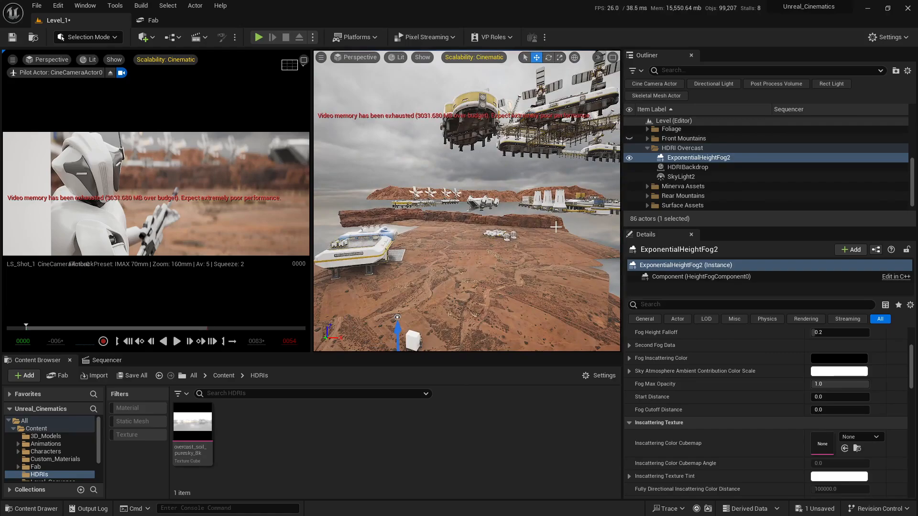
{"action": "right_click_drag", "start_coordinate": [556, 227], "coordinate": [468, 174]}
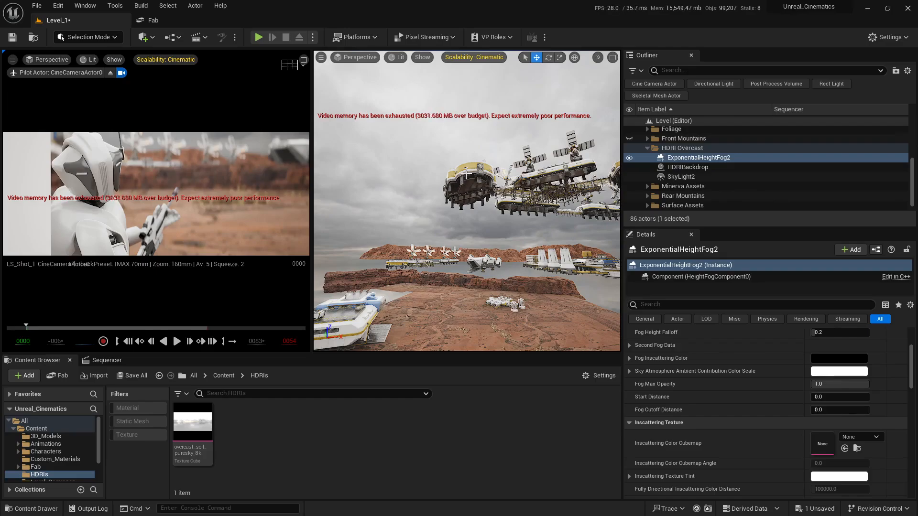
- Duplicate the DirectionalLight in the Env Lights folder
{"action": "scroll", "coordinate": [713, 177], "scroll_direction": "up", "scroll_amount": 3}
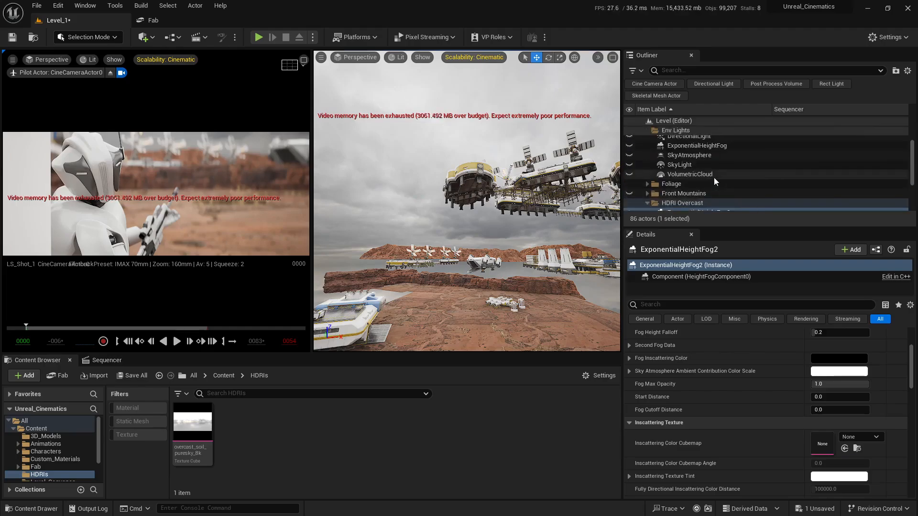
{"action": "left_click", "coordinate": [690, 158]}
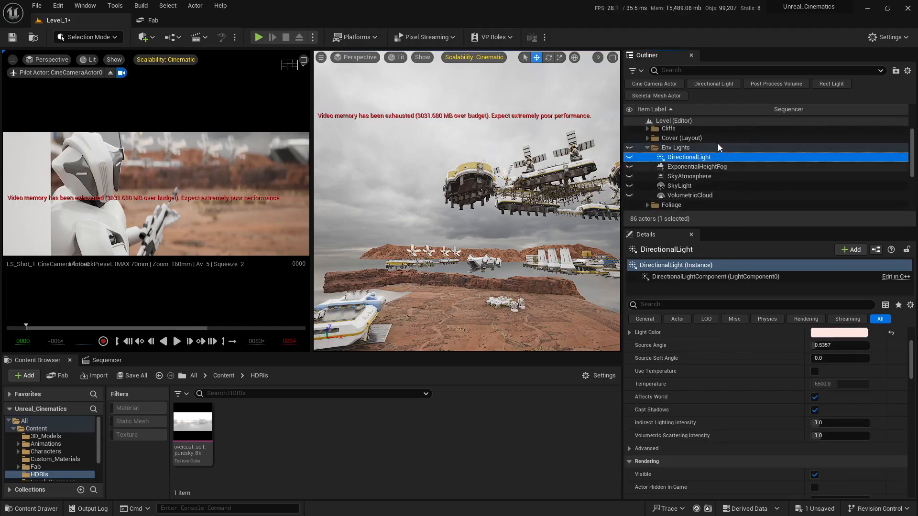
{"action": "key", "text": "ctrl+d"}
{"action": "scroll", "coordinate": [686, 163], "scroll_direction": "down", "scroll_amount": 5}
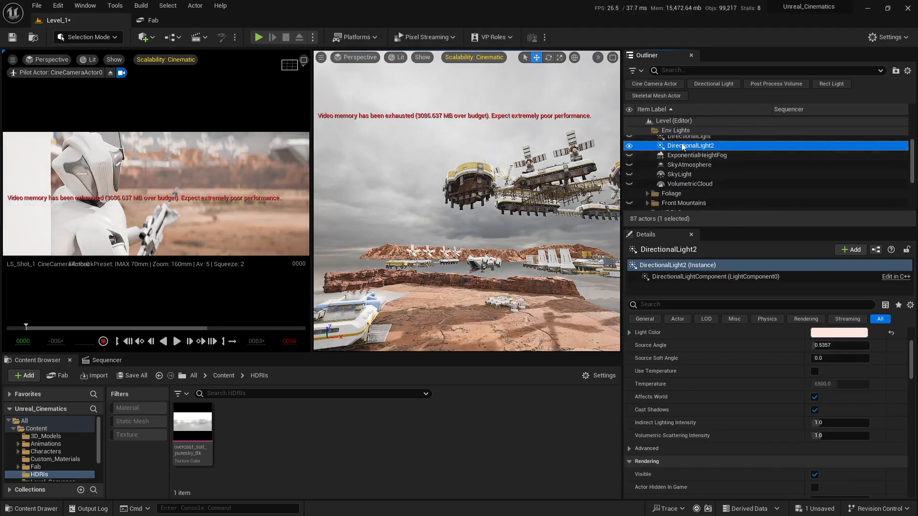
- Move DirectionalLight2 into the HDRI Overcast folder
{"action": "scroll", "coordinate": [680, 158], "scroll_direction": "up", "scroll_amount": 3}
{"action": "left_click_drag", "start_coordinate": [709, 229], "coordinate": [709, 302]}
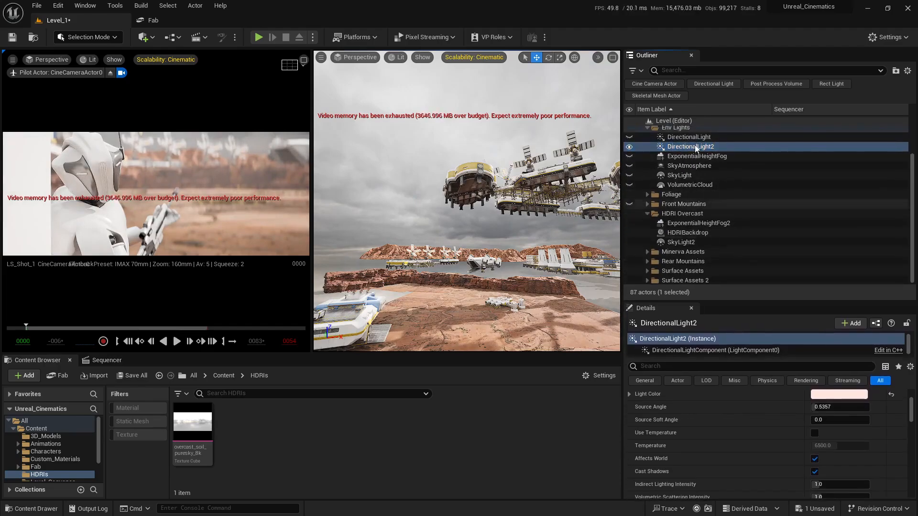
{"action": "left_click_drag", "start_coordinate": [690, 146], "coordinate": [690, 215]}
{"action": "double_click", "coordinate": [689, 214]}
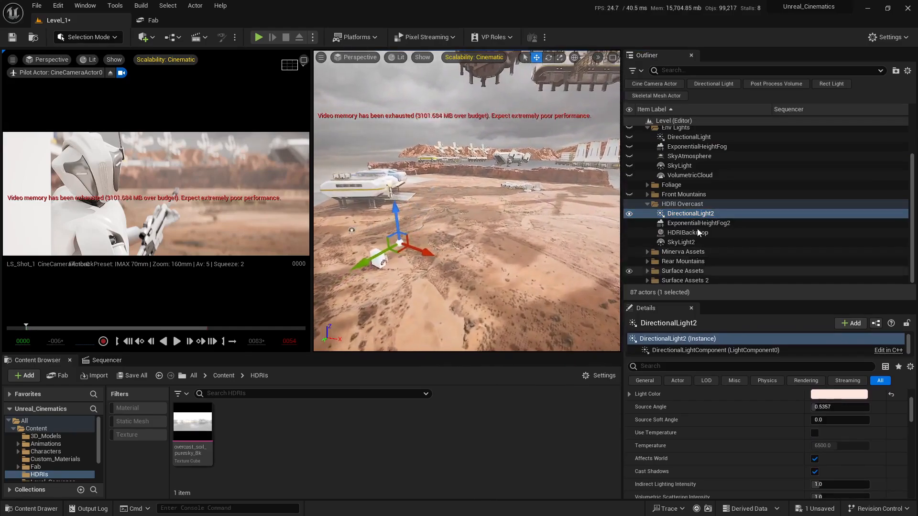
- Delete DirectionalLight2 from the HDRI Overcast folder
{"action": "scroll", "coordinate": [753, 430], "scroll_direction": "up", "scroll_amount": 3}
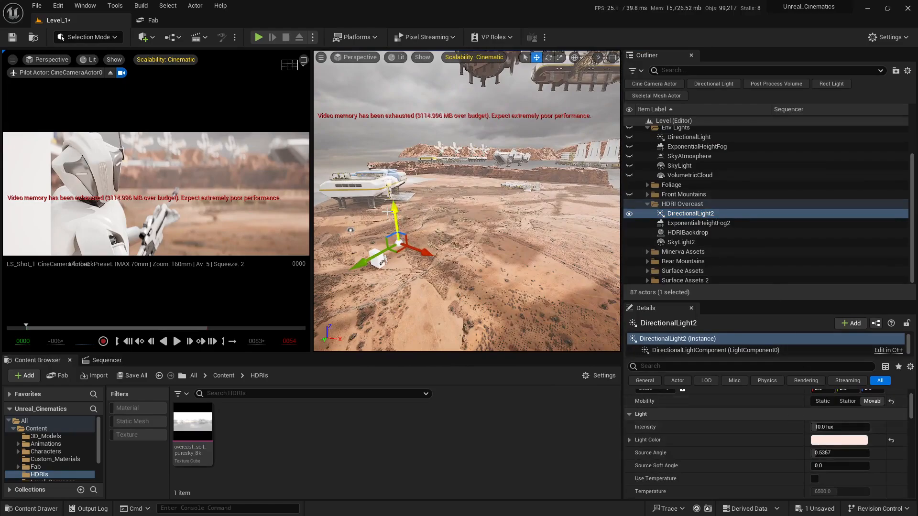
{"action": "key", "text": "s"}
{"action": "right_click_drag", "start_coordinate": [505, 164], "coordinate": [503, 150]}
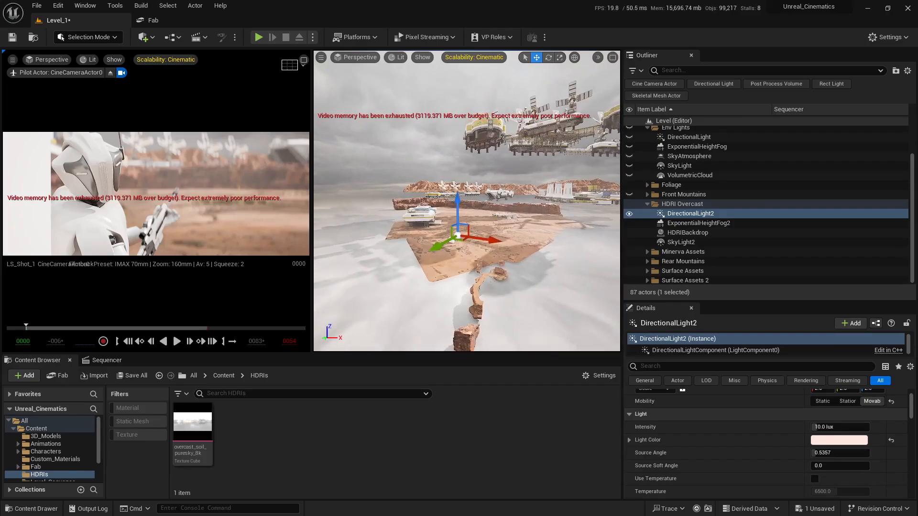
{"action": "right_click_drag", "start_coordinate": [517, 190], "coordinate": [502, 203]}
{"action": "key", "text": "w"}
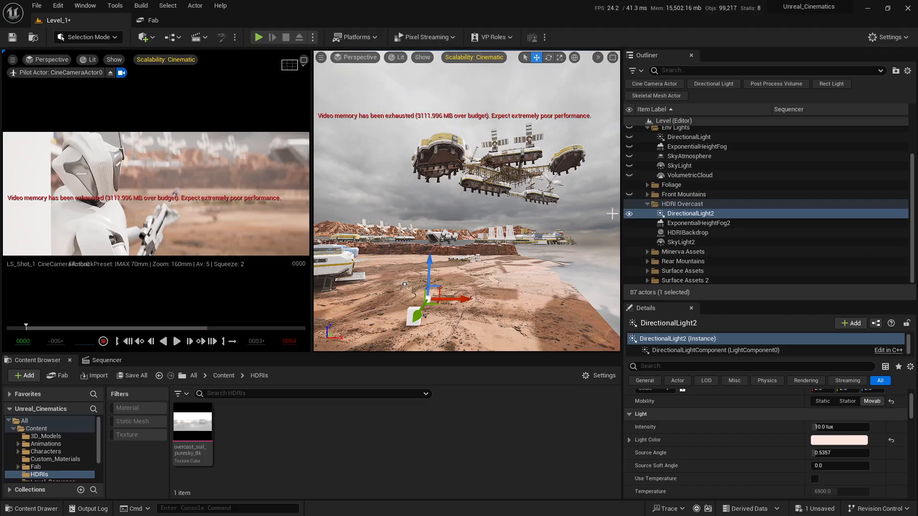
{"action": "left_click", "coordinate": [687, 216]}
{"action": "key", "text": "Delete"}
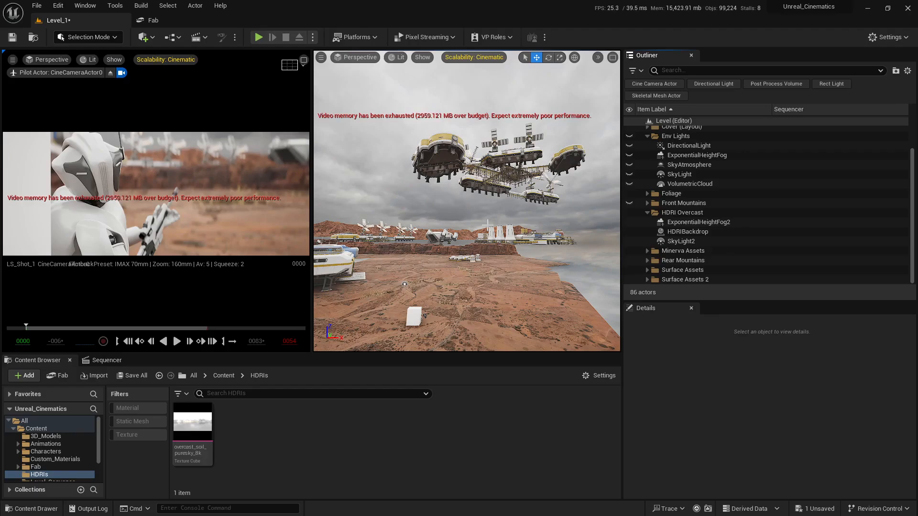
{"action": "key", "text": "s"}
{"action": "right_click_drag", "start_coordinate": [548, 244], "coordinate": [535, 267]}
{"action": "key", "text": "w"}
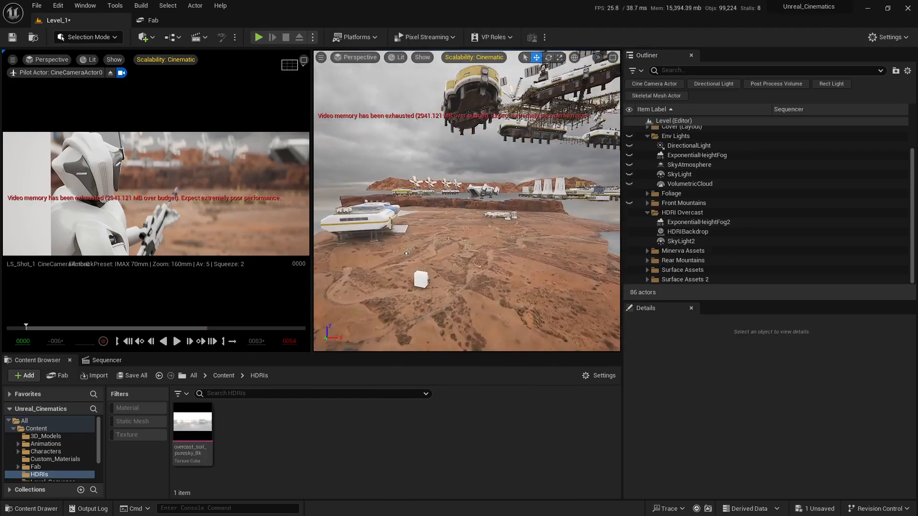